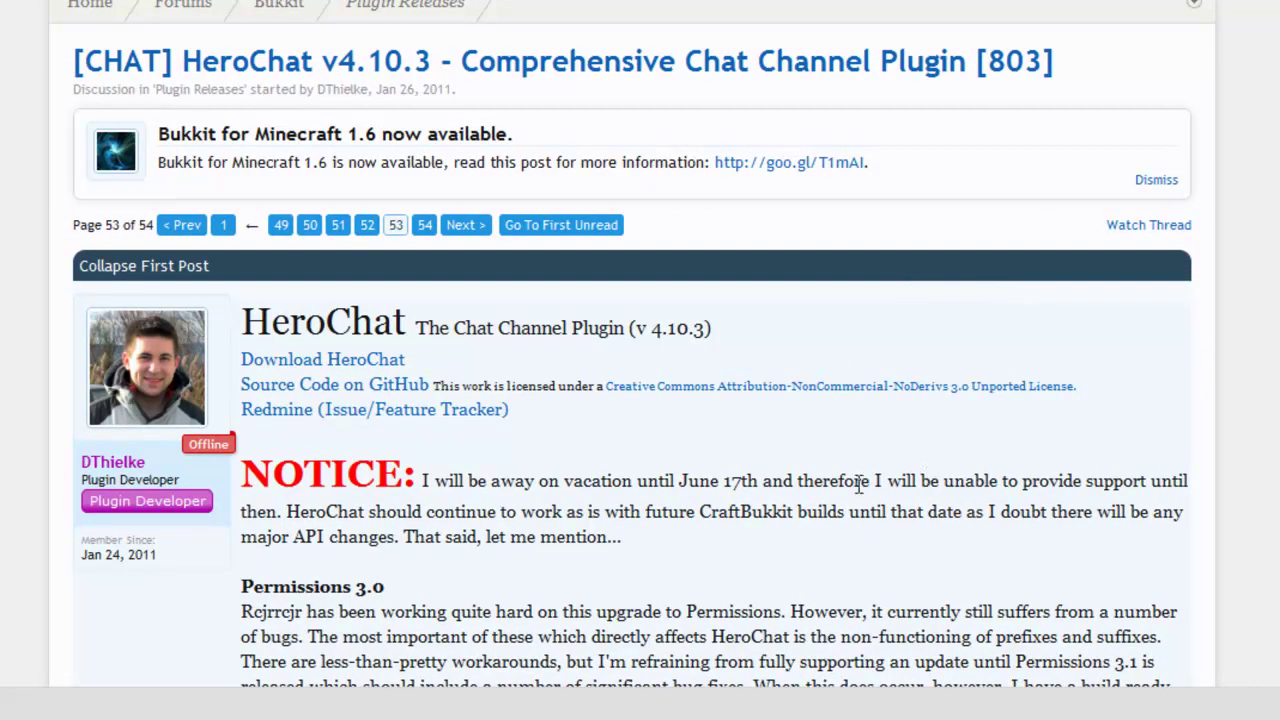
Step: Download HeroChat.jar from the link in the HeroChat v4.10.3 forum thread
scroll(923, 477, "down", 5)
left_click(674, 240)
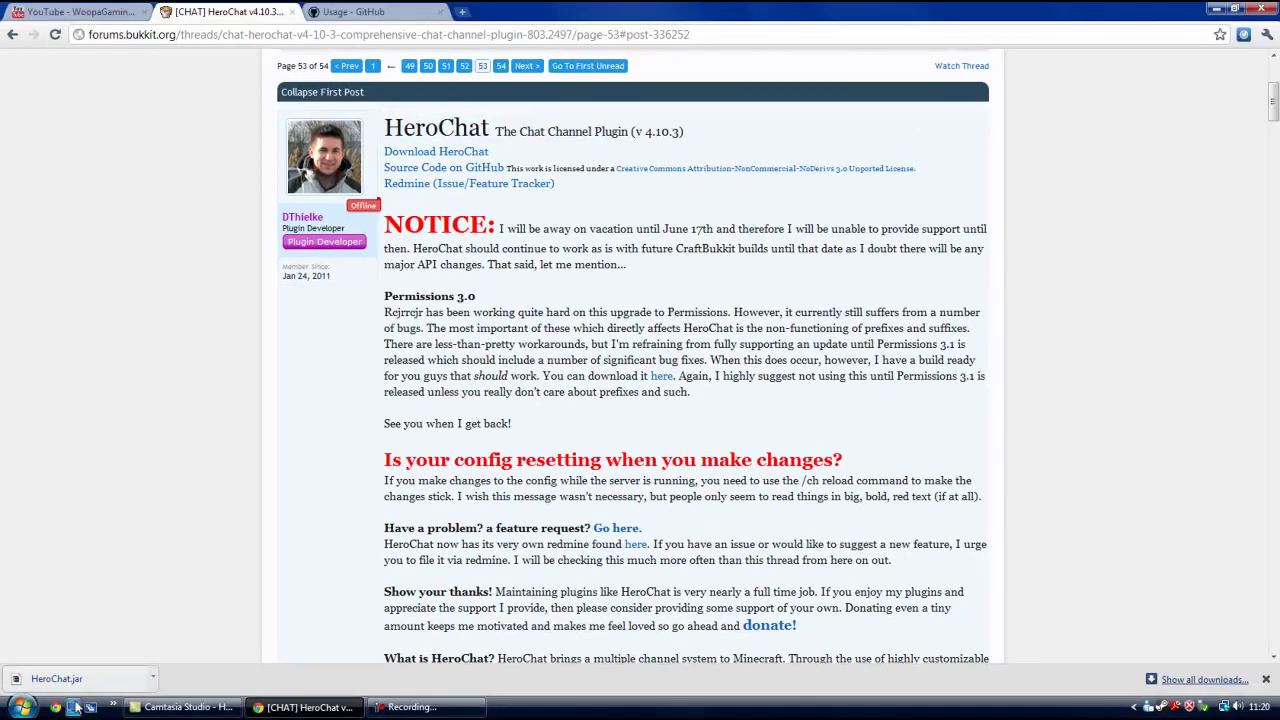
Step: From the desktop, confirm HeroChat.jar is in the plugins folder, then launch the server
left_click(74, 707)
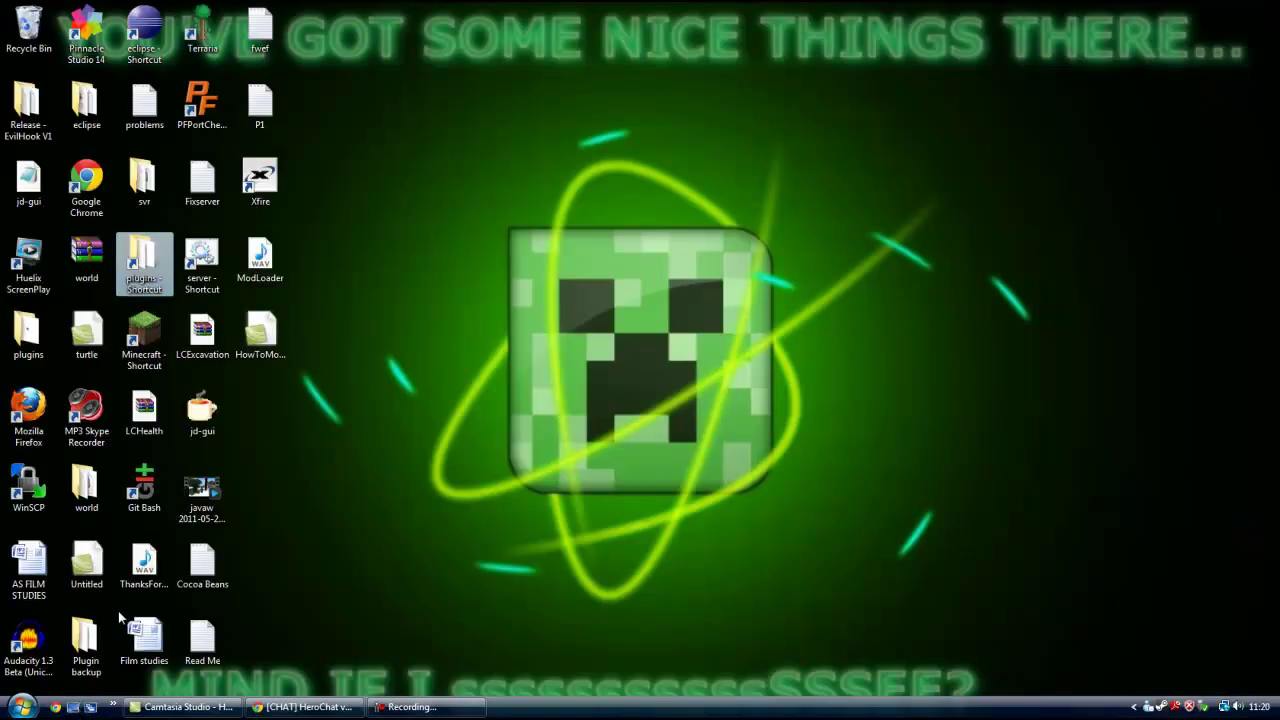
double_click(143, 265)
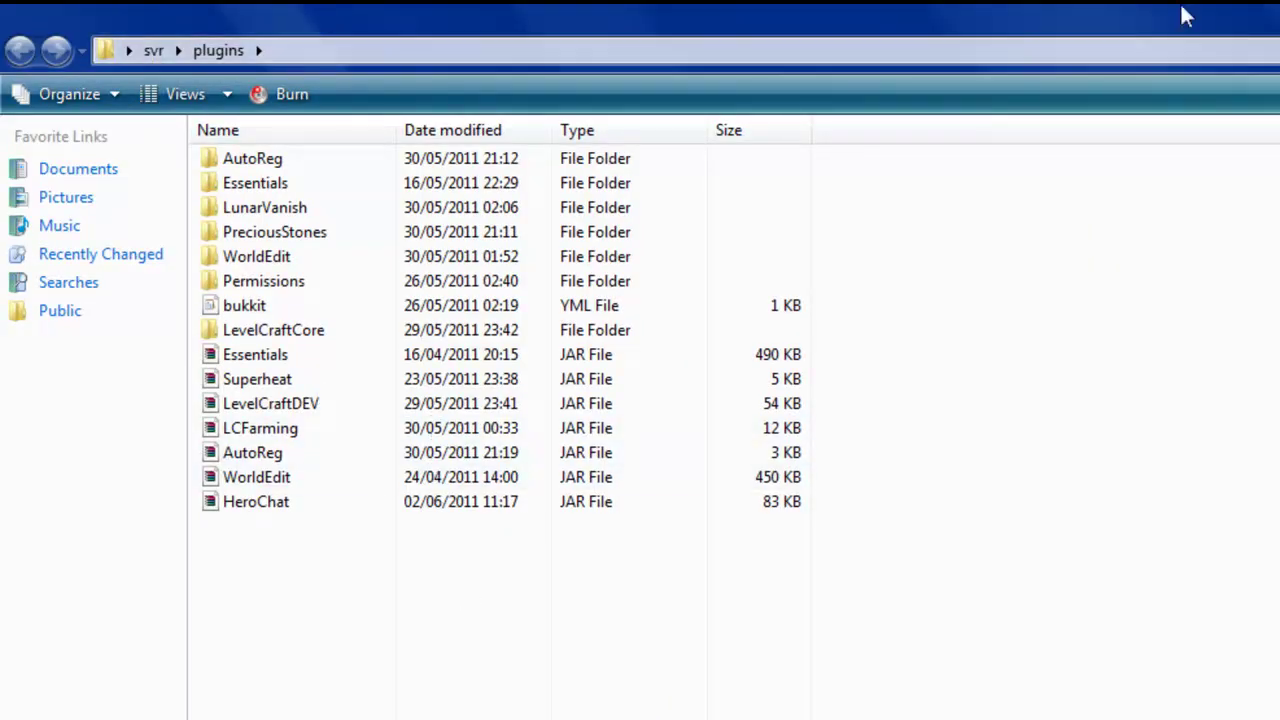
key("alt+F4")
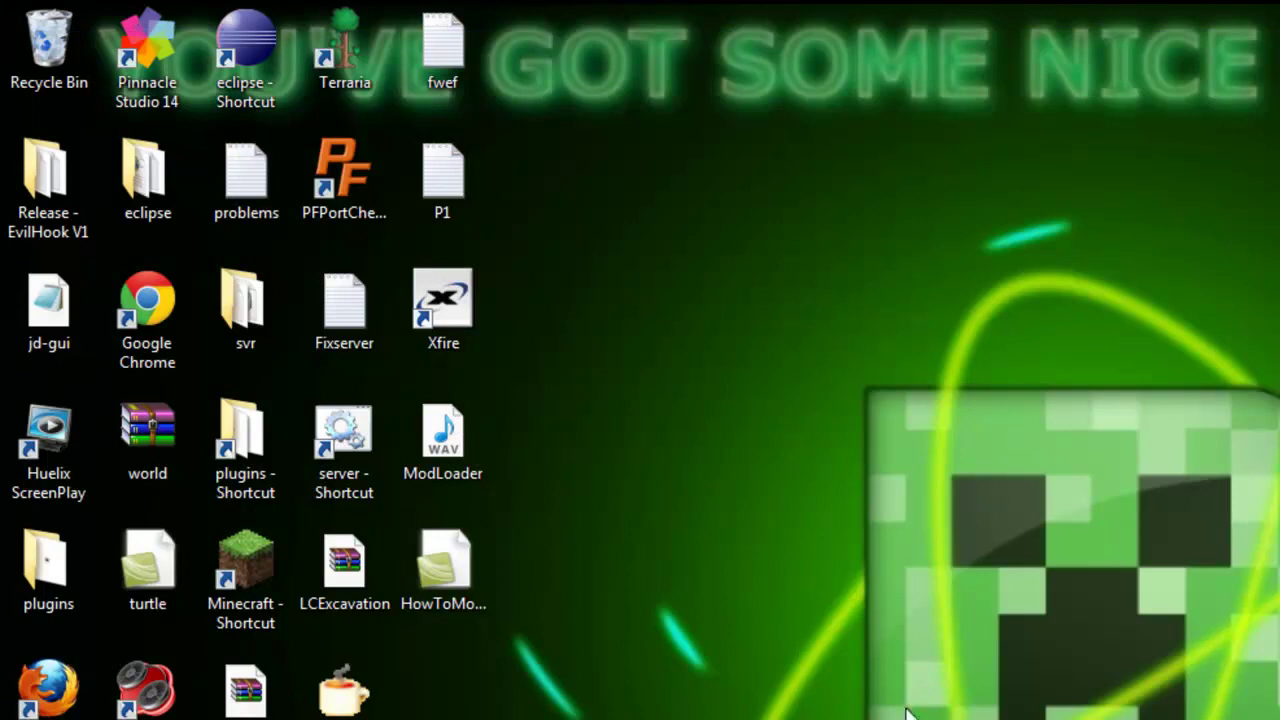
double_click(378, 422)
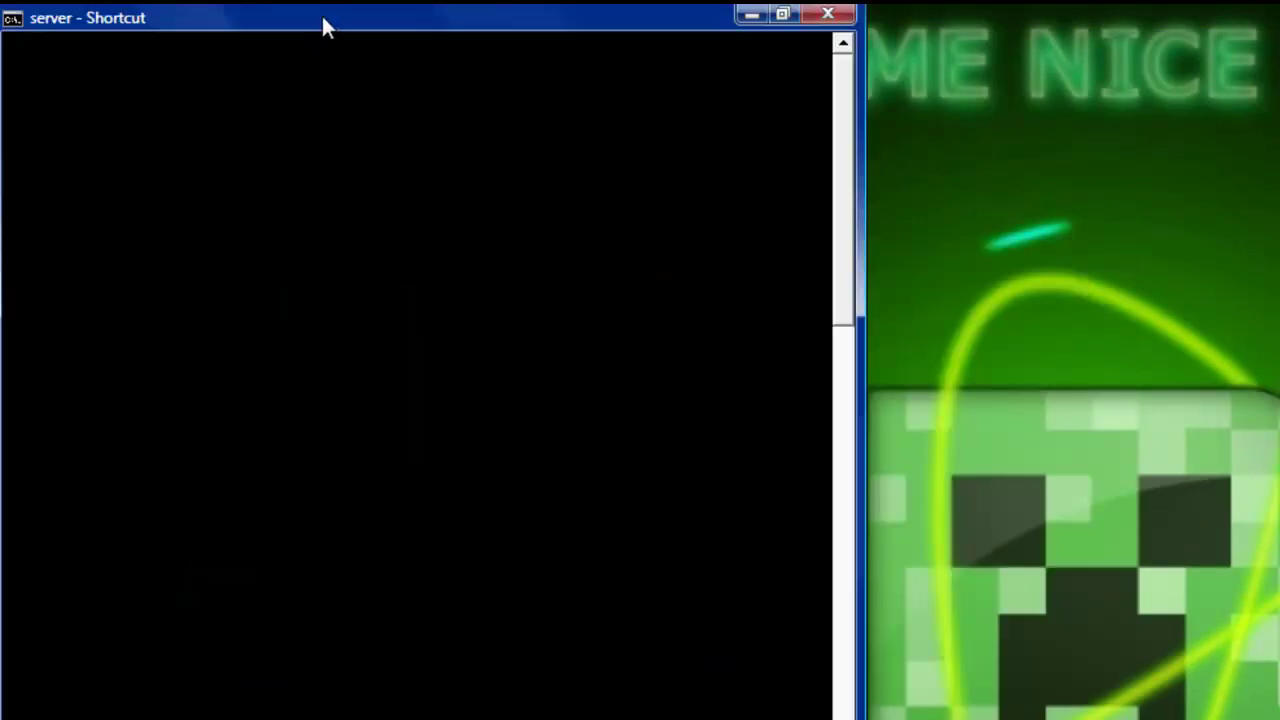
Step: Move the server console window right, then go from the HeroChat folder up to plugins
left_click_drag(322, 18, 486, 9)
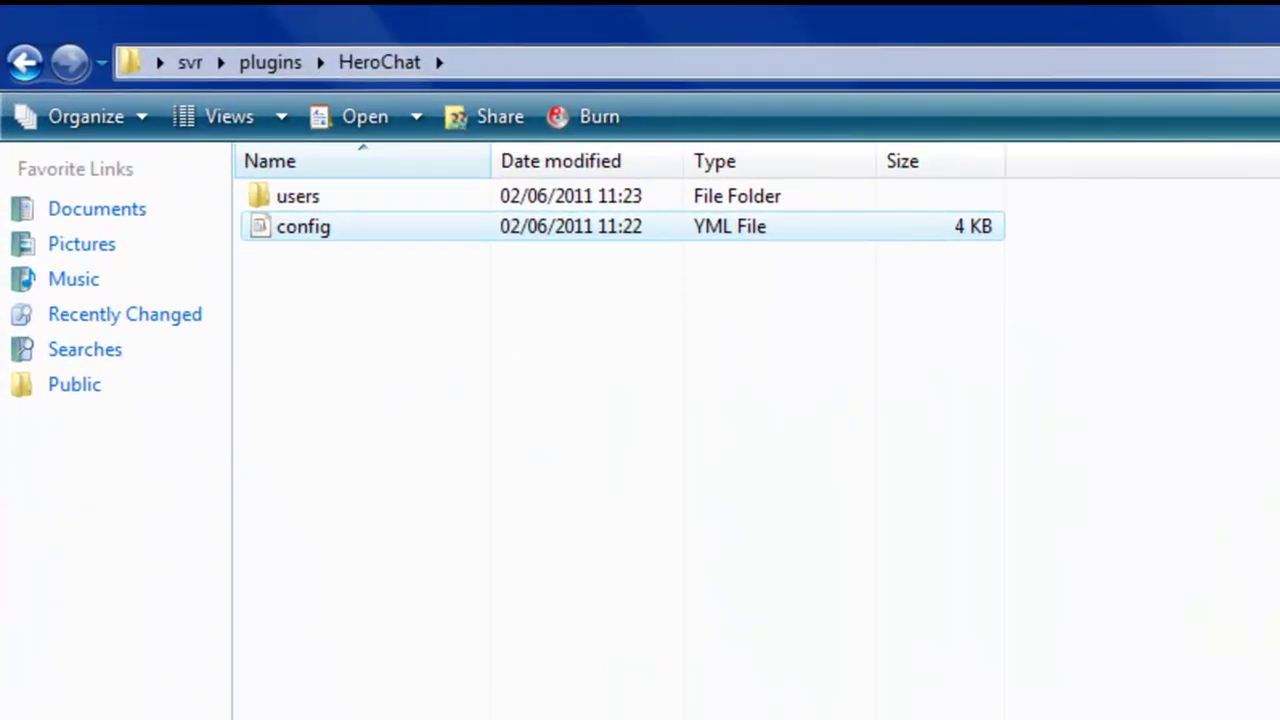
left_click(262, 64)
Step: Move between the plugins and HeroChat folders, then bring up HeroChat's config.yml
left_click(445, 708)
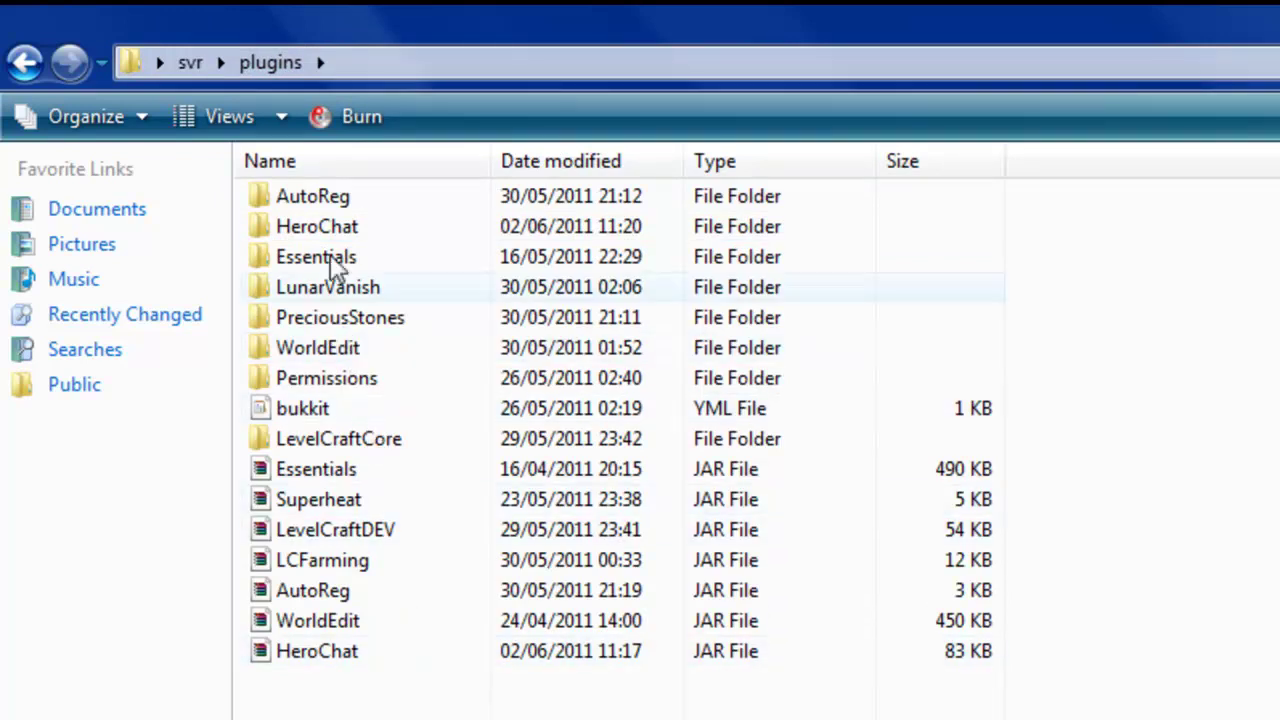
double_click(325, 227)
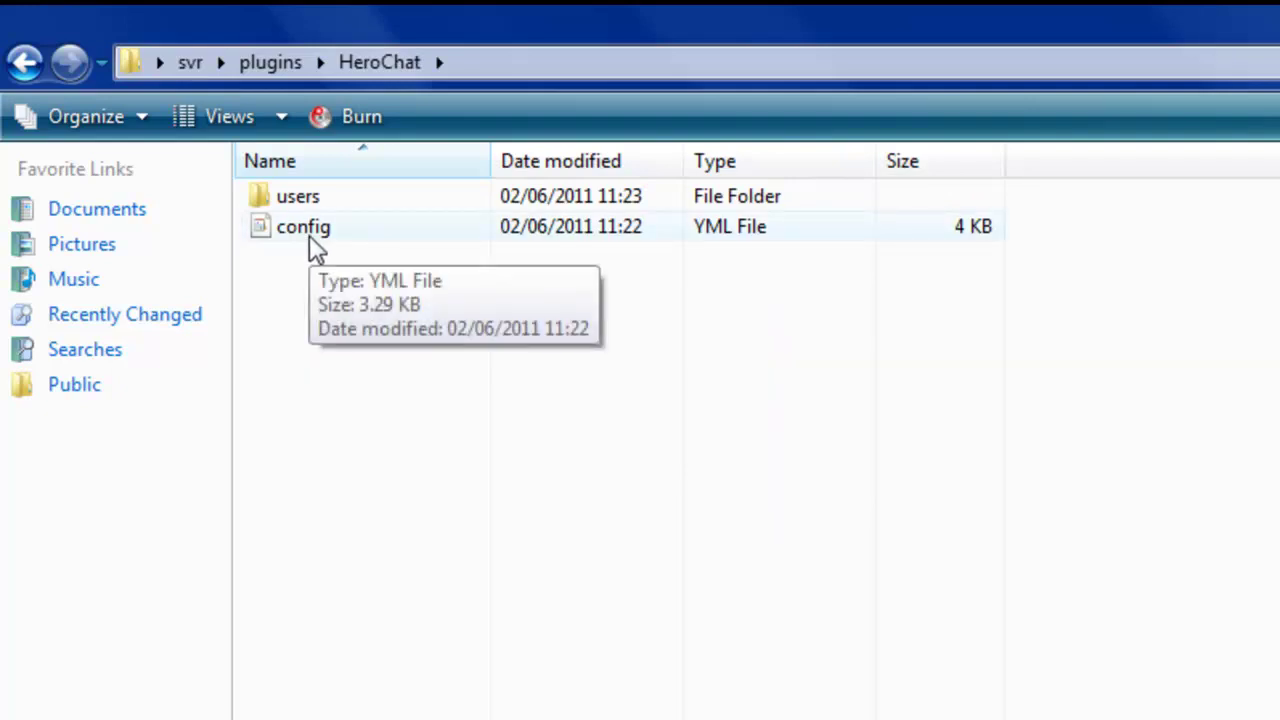
left_click(271, 62)
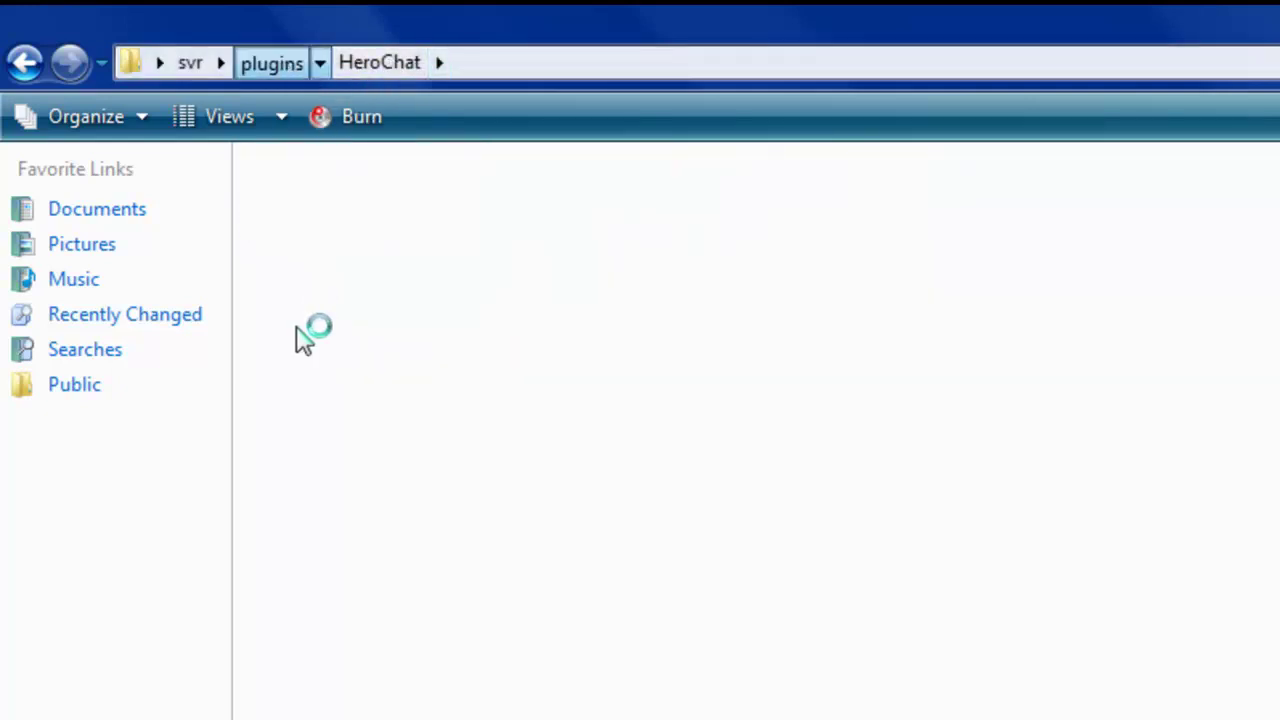
double_click(323, 228)
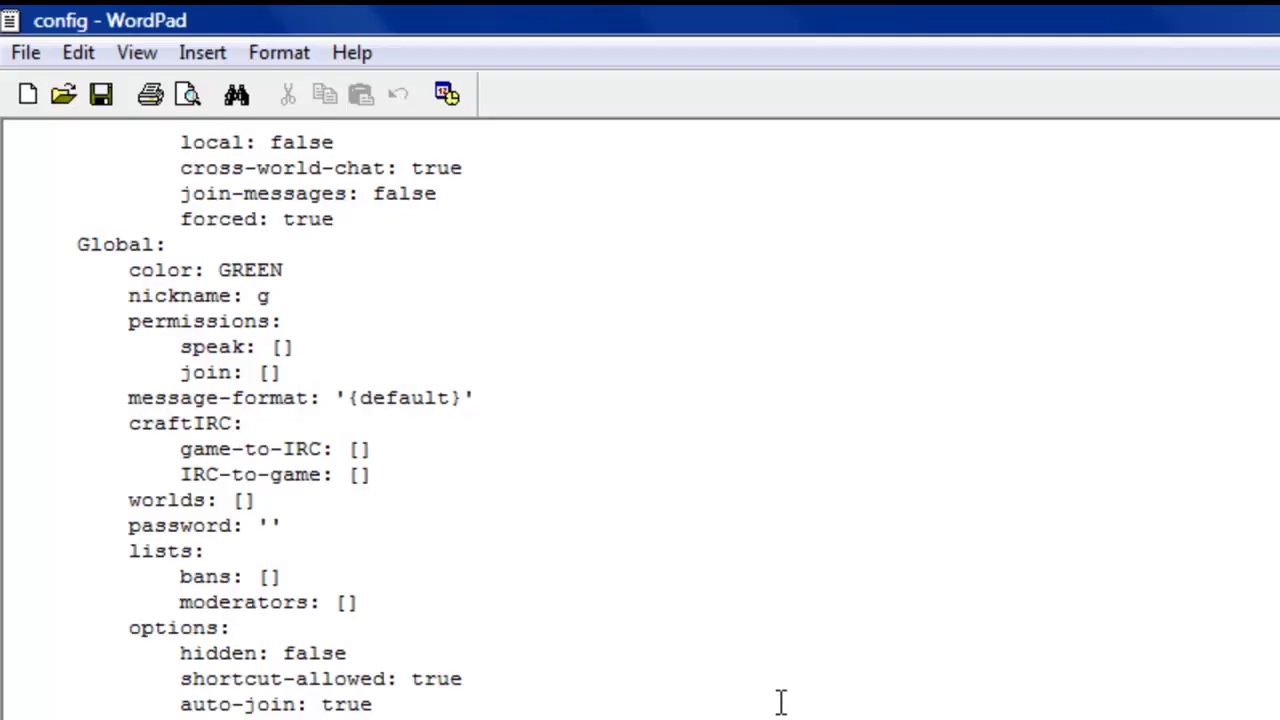
scroll(777, 698, "up", 15)
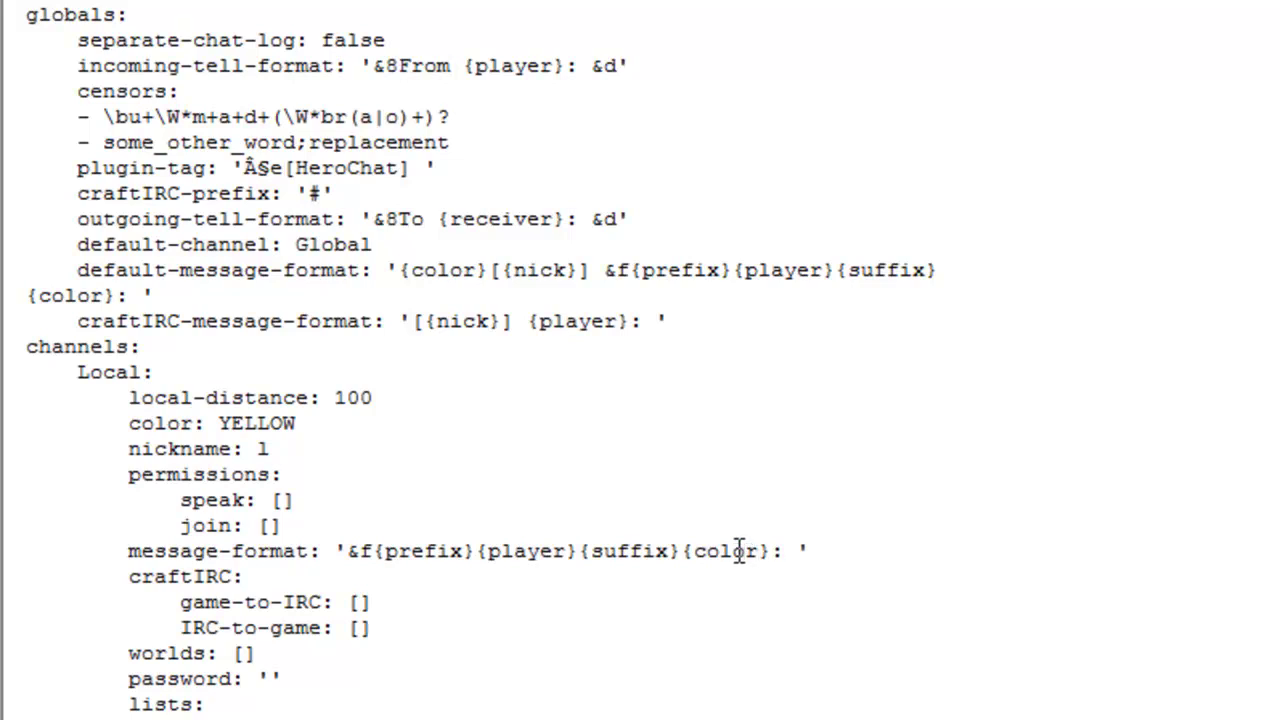
Step: Point out the Local channel section, its permissions and its join permission in config.yml
left_click(65, 372)
scroll(168, 372, "down", 3)
left_click(115, 257)
left_click(193, 294)
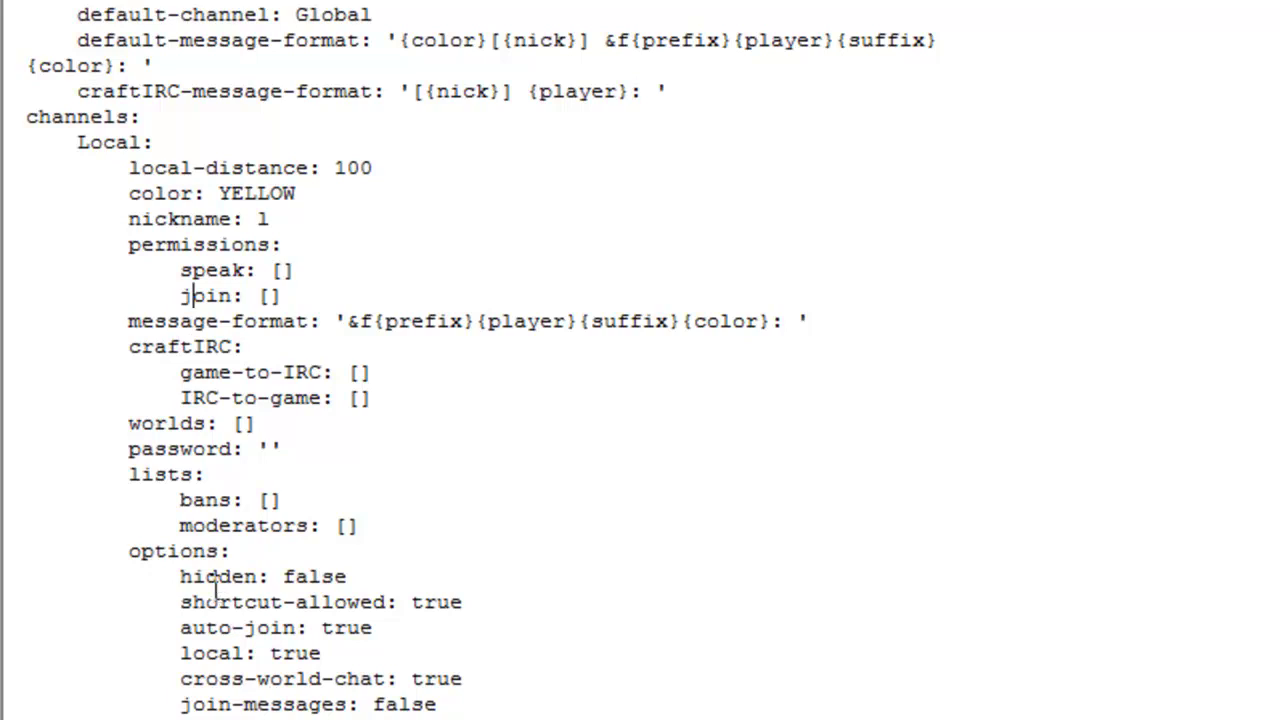
Step: Point out the Staff channel section and scroll through the remaining channel settings
scroll(215, 585, "down", 6)
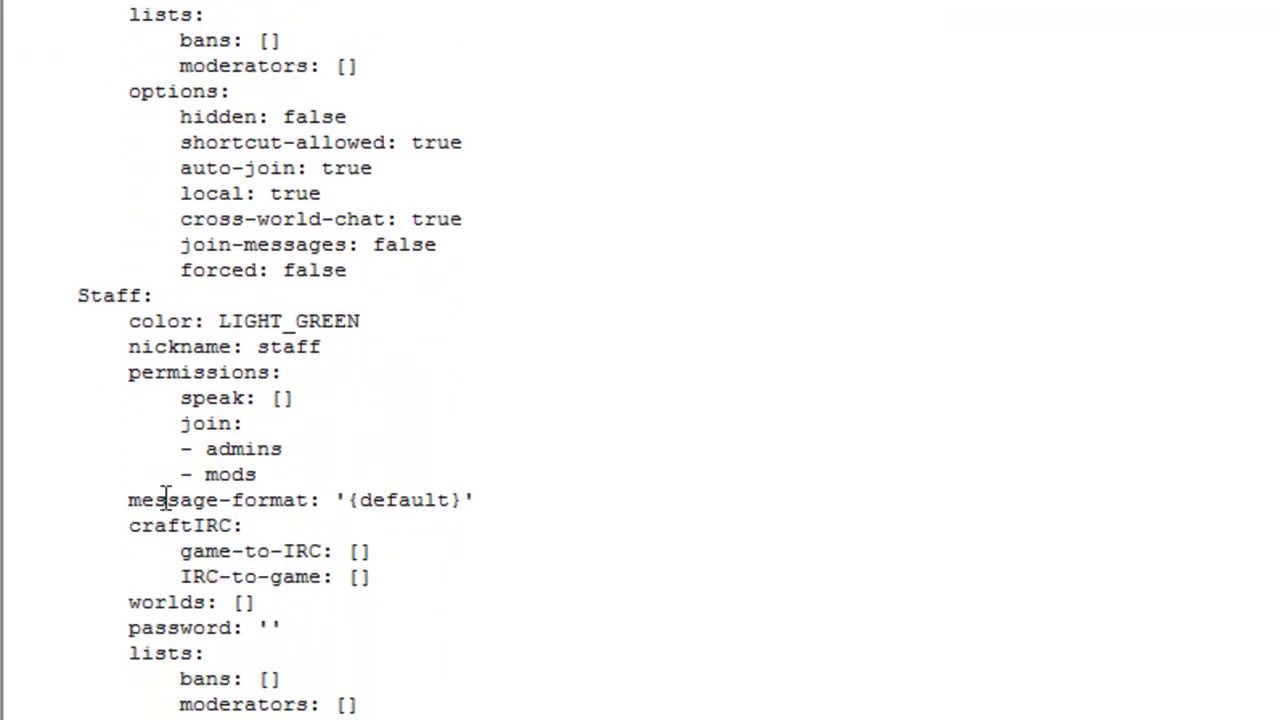
left_click(64, 294)
scroll(263, 606, "down", 9)
scroll(249, 586, "down", 10)
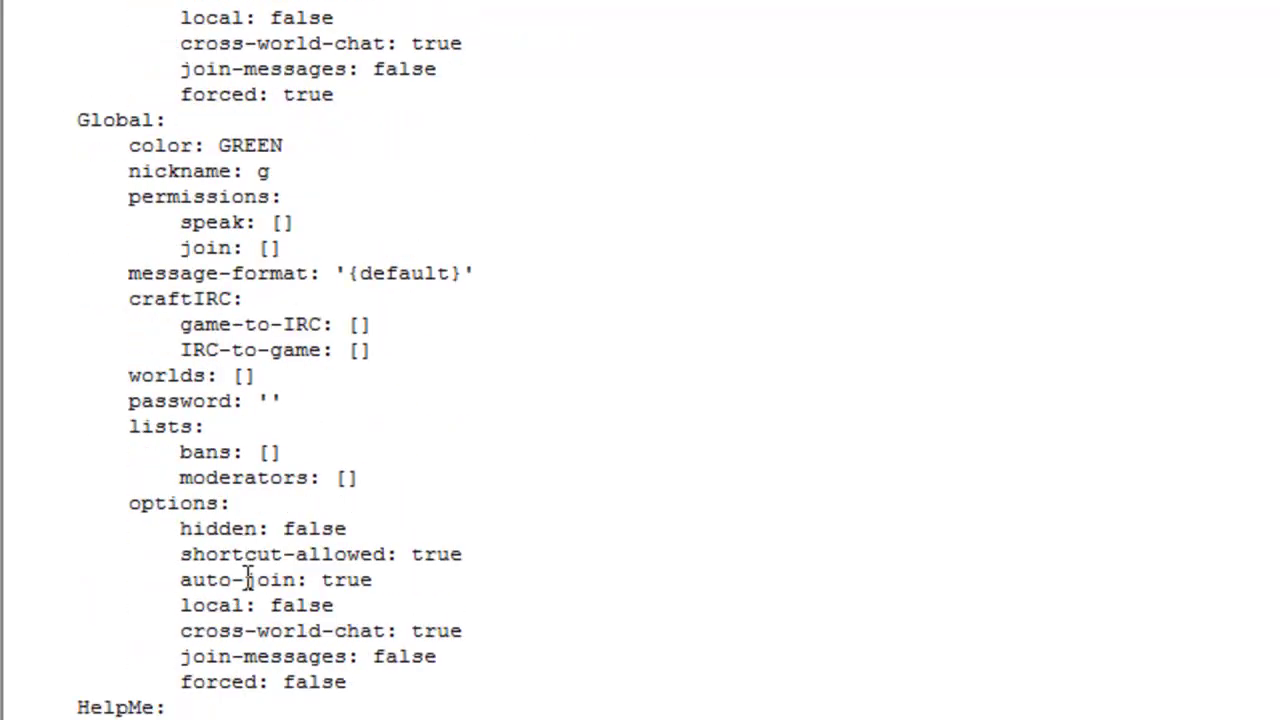
scroll(249, 586, "up", 11)
scroll(481, 361, "up", 20)
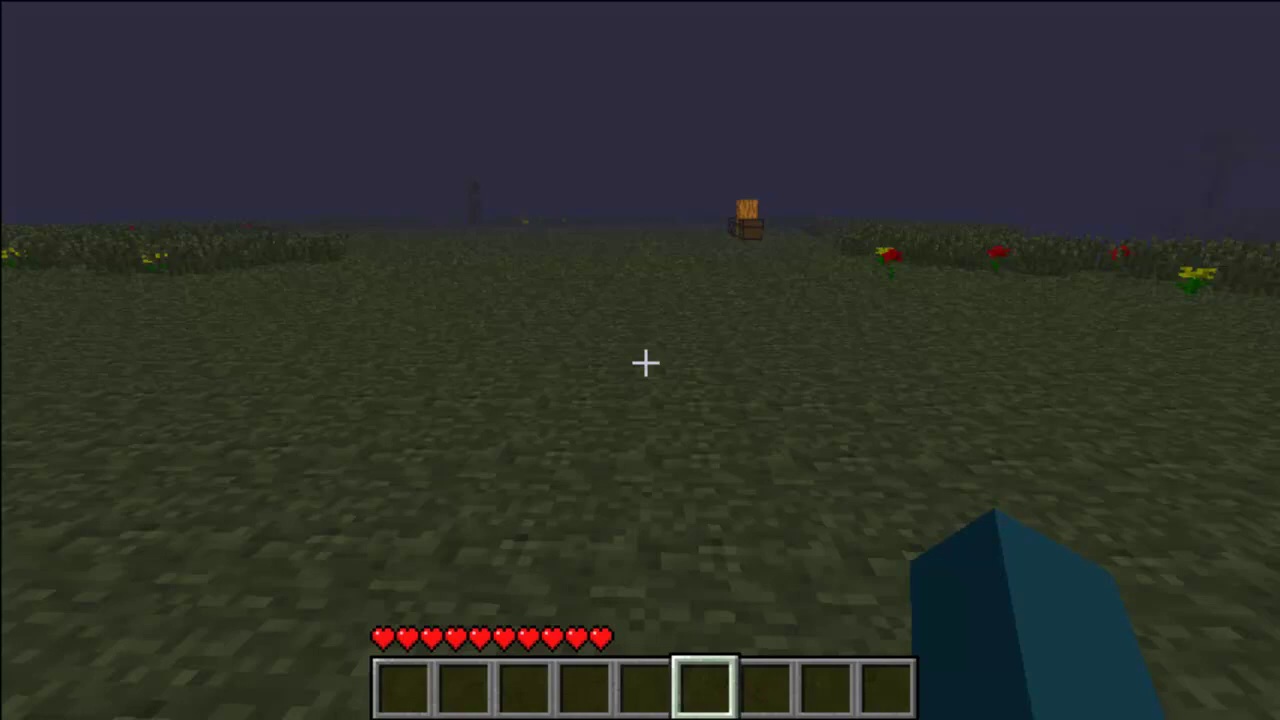
Step: Send /ch help to show HeroChat Help 1/3, then draft and erase /ch list and /ch who
type("t/ch")
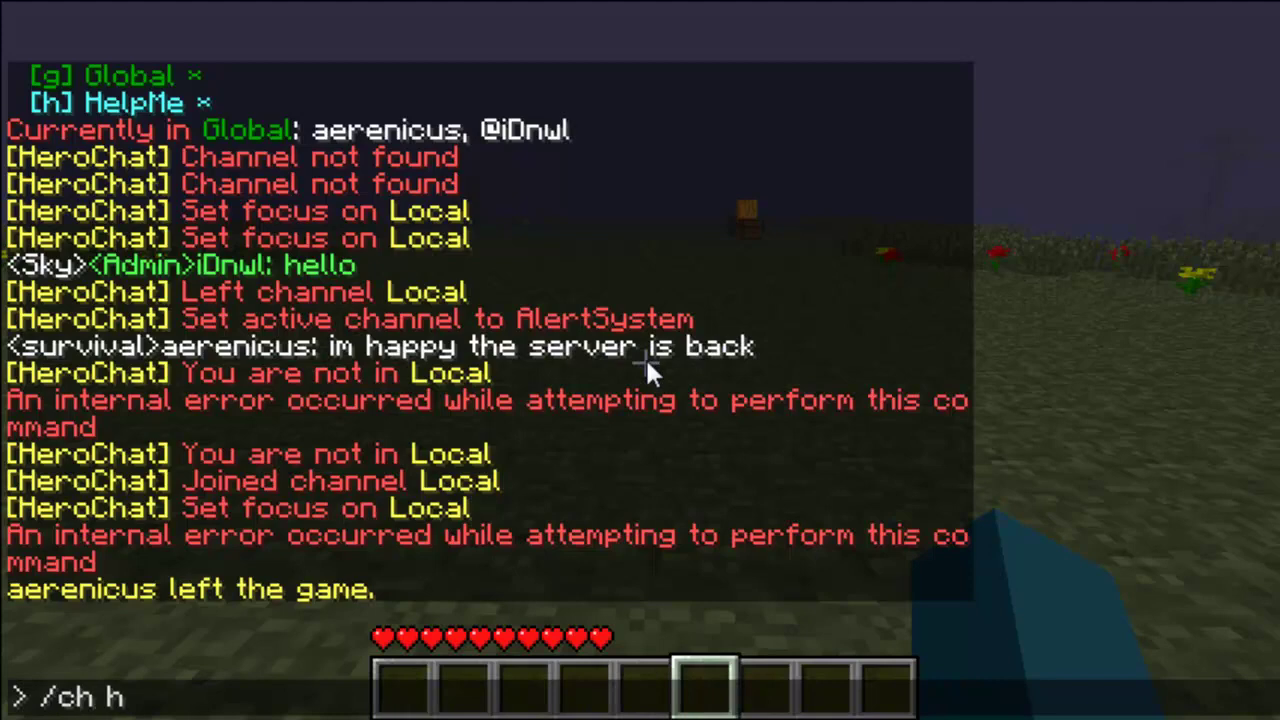
type(" help")
key("Return")
key("t")
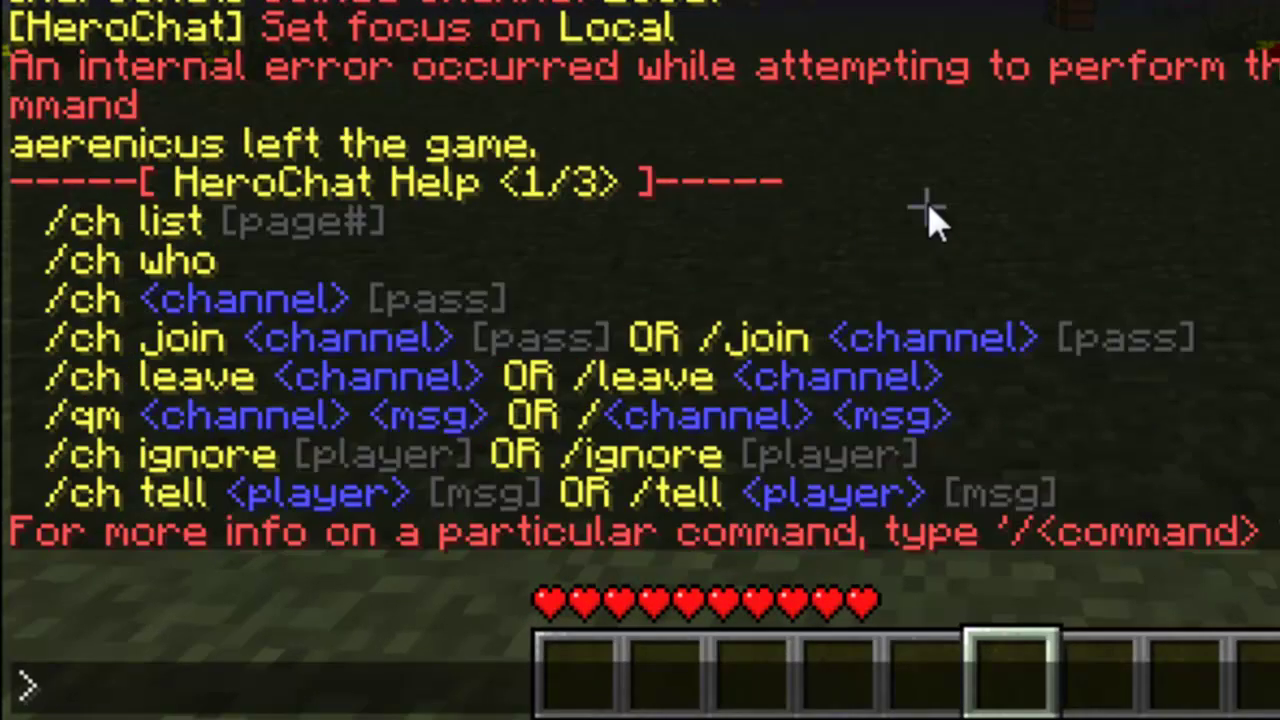
type("/ch list")
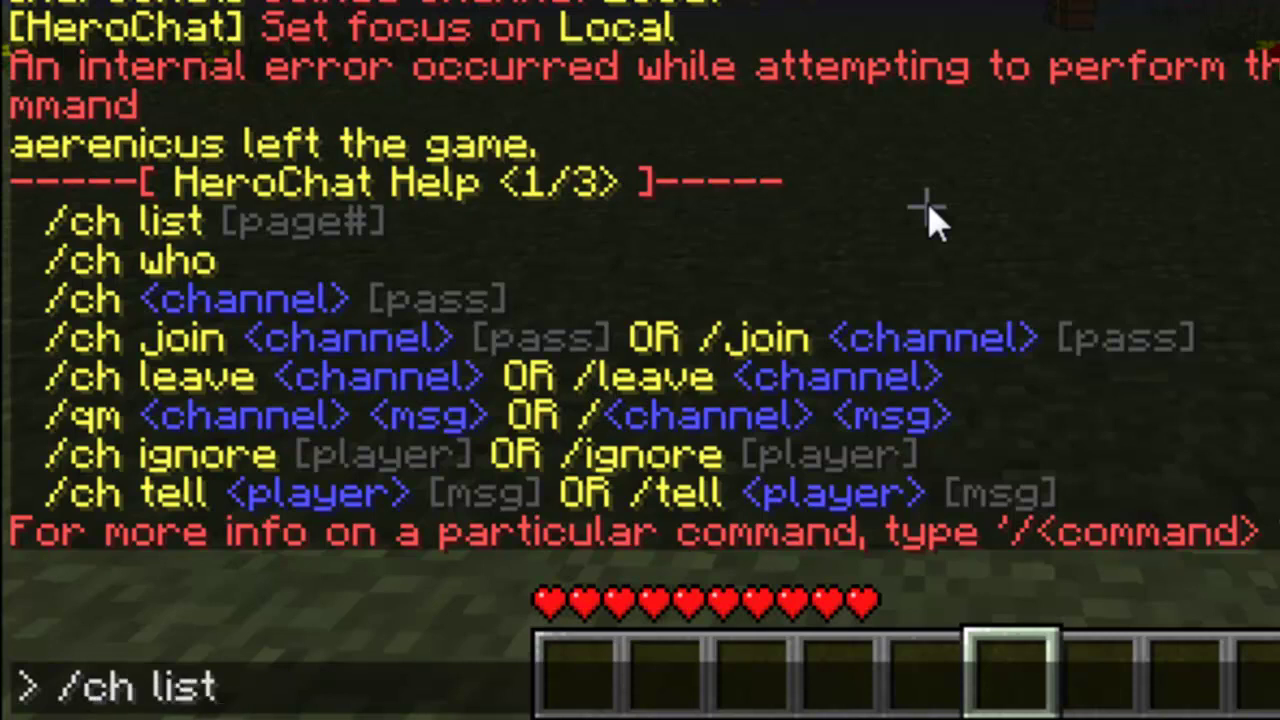
key("BackSpace")
key("BackSpace")
key("BackSpace")
key("BackSpace")
type("who")
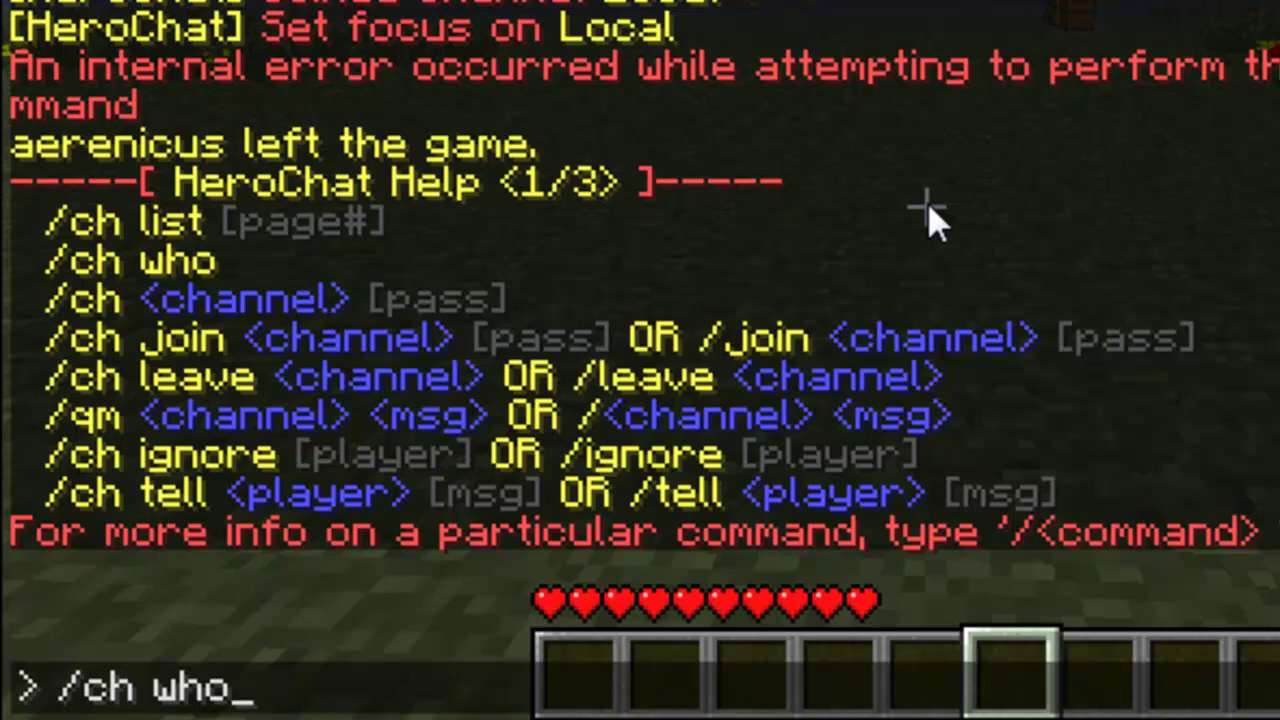
key("BackSpace")
key("BackSpace")
key("BackSpace")
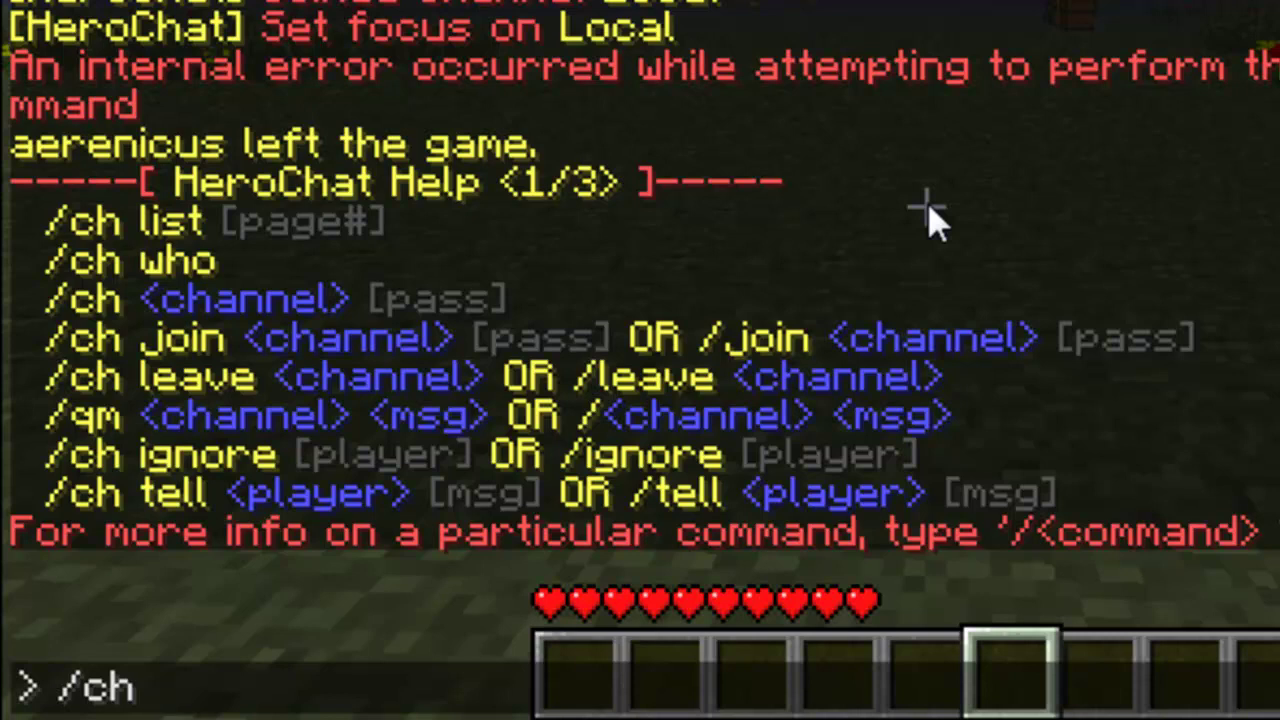
Step: Focus chat on the Local channel and post the test message 'fjsogisrg'
type("local")
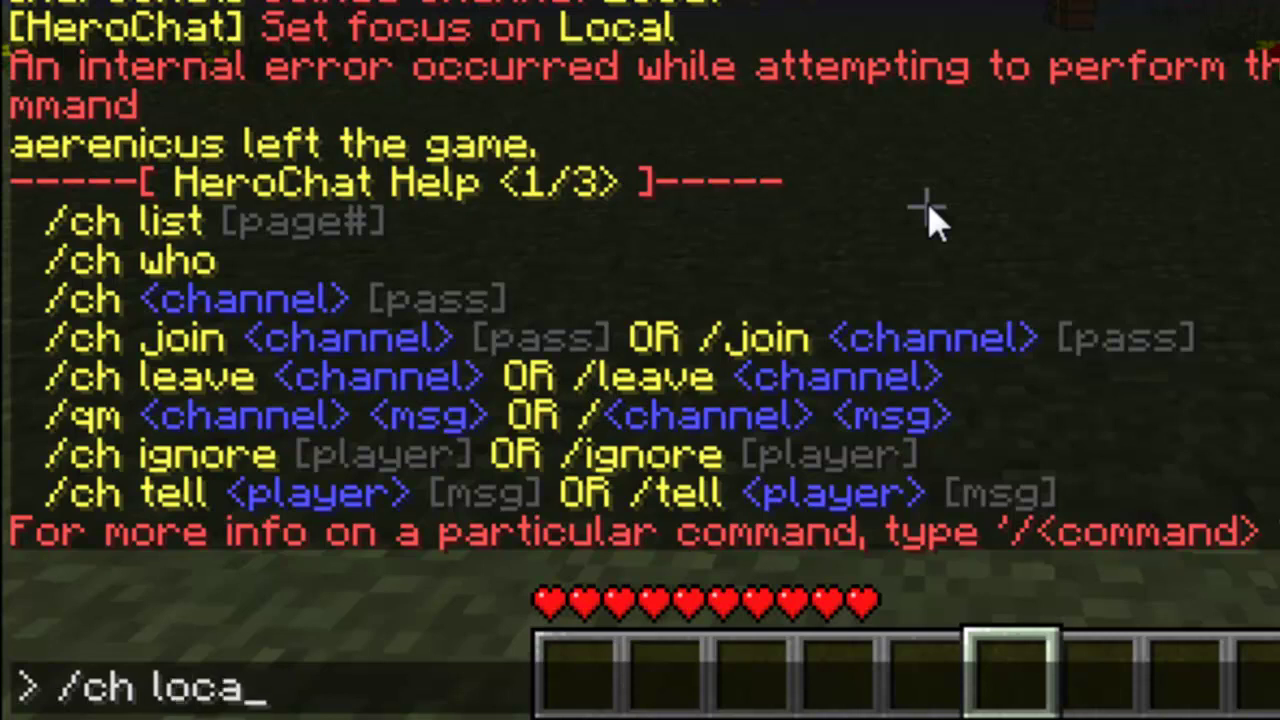
key("Return")
key("t")
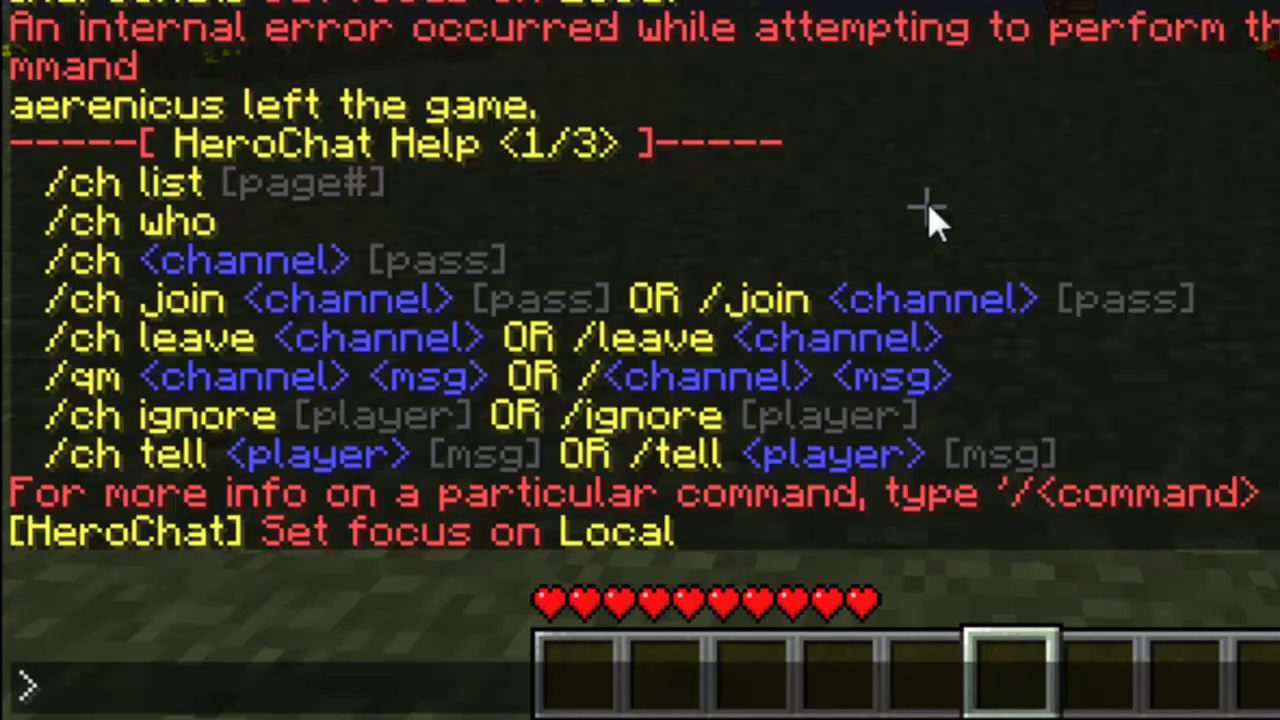
type("fjsogisrg")
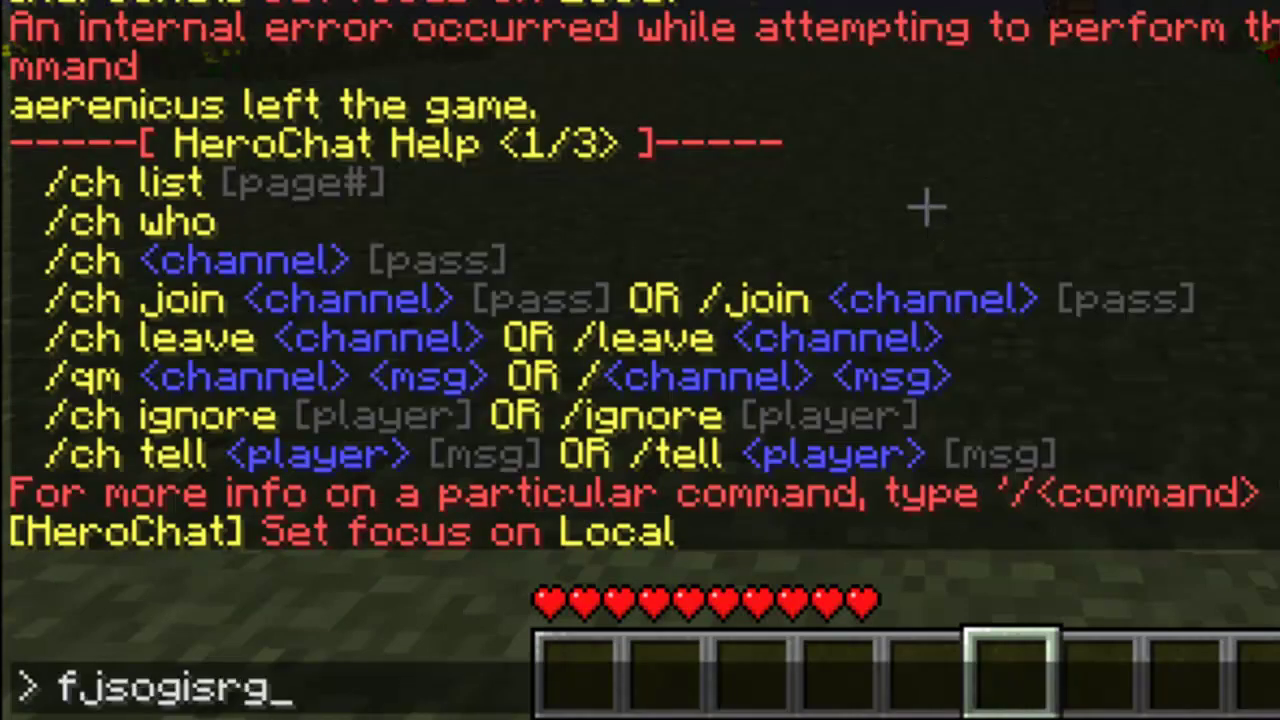
key("Return")
Step: Draft /ch join local with a password, then retype it as 'join local' without the password
key("t")
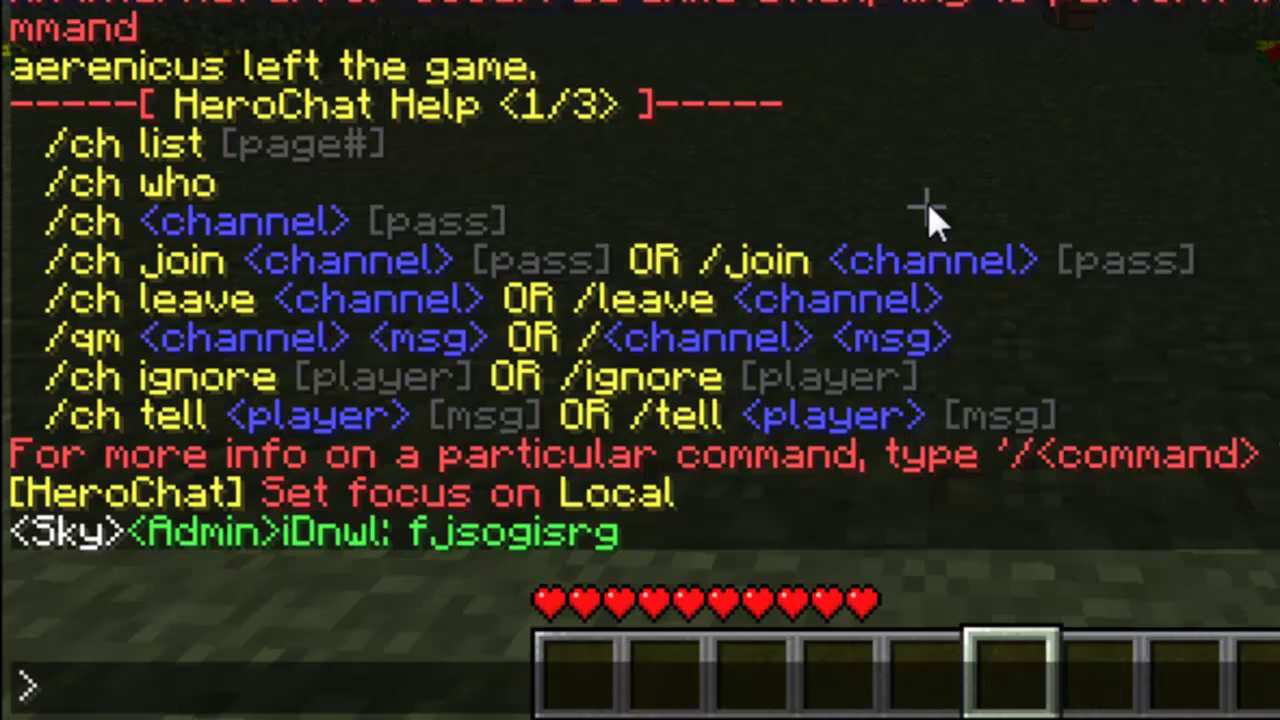
type("/ch")
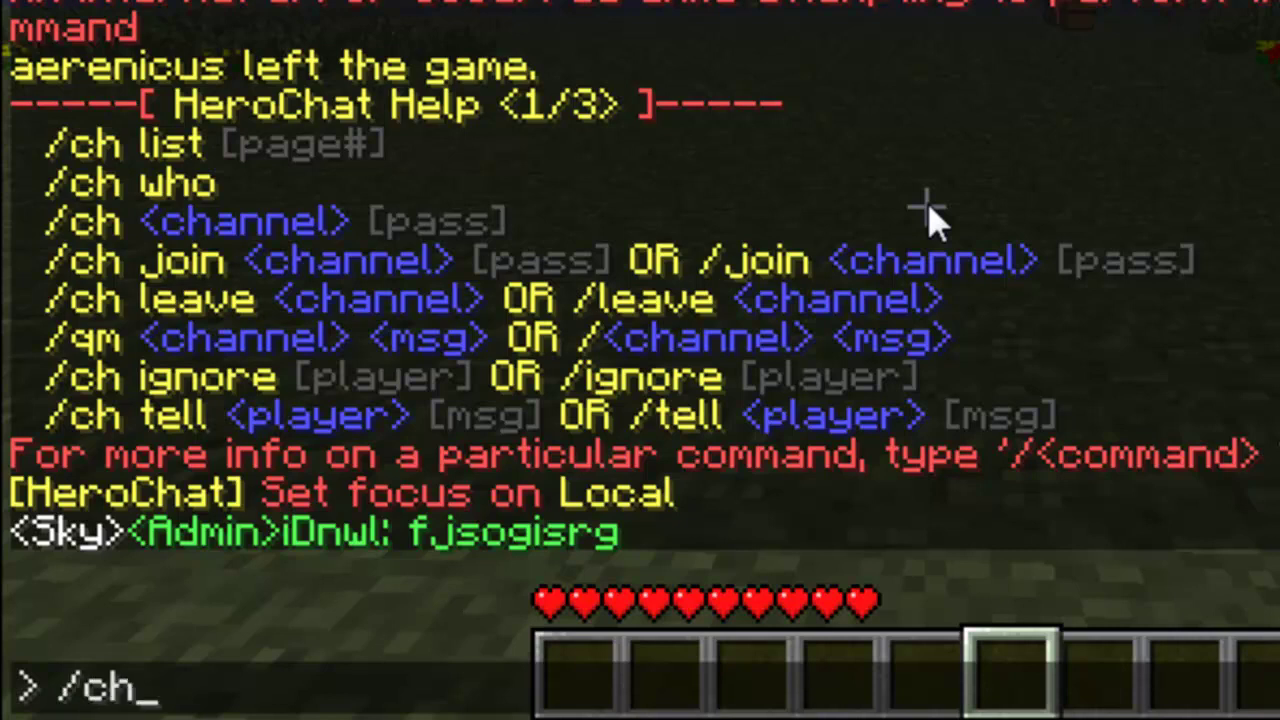
type(" join local")
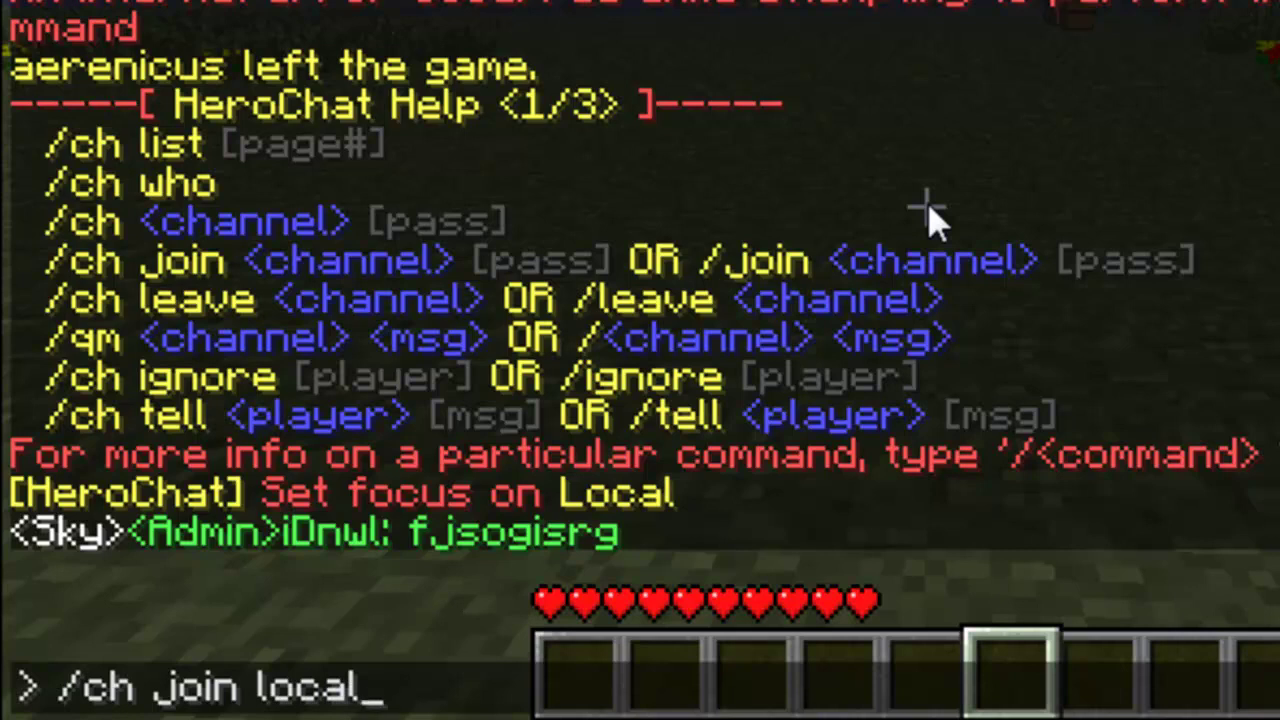
type(" passwrod")
key("BackSpace")
key("BackSpace")
key("BackSpace")
key("BackSpace")
key("BackSpace")
key("BackSpace")
key("BackSpace")
key("BackSpace")
key("BackSpace")
key("BackSpace")
key("BackSpace")
key("BackSpace")
key("BackSpace")
key("BackSpace")
key("BackSpace")
key("BackSpace")
key("BackSpace")
key("BackSpace")
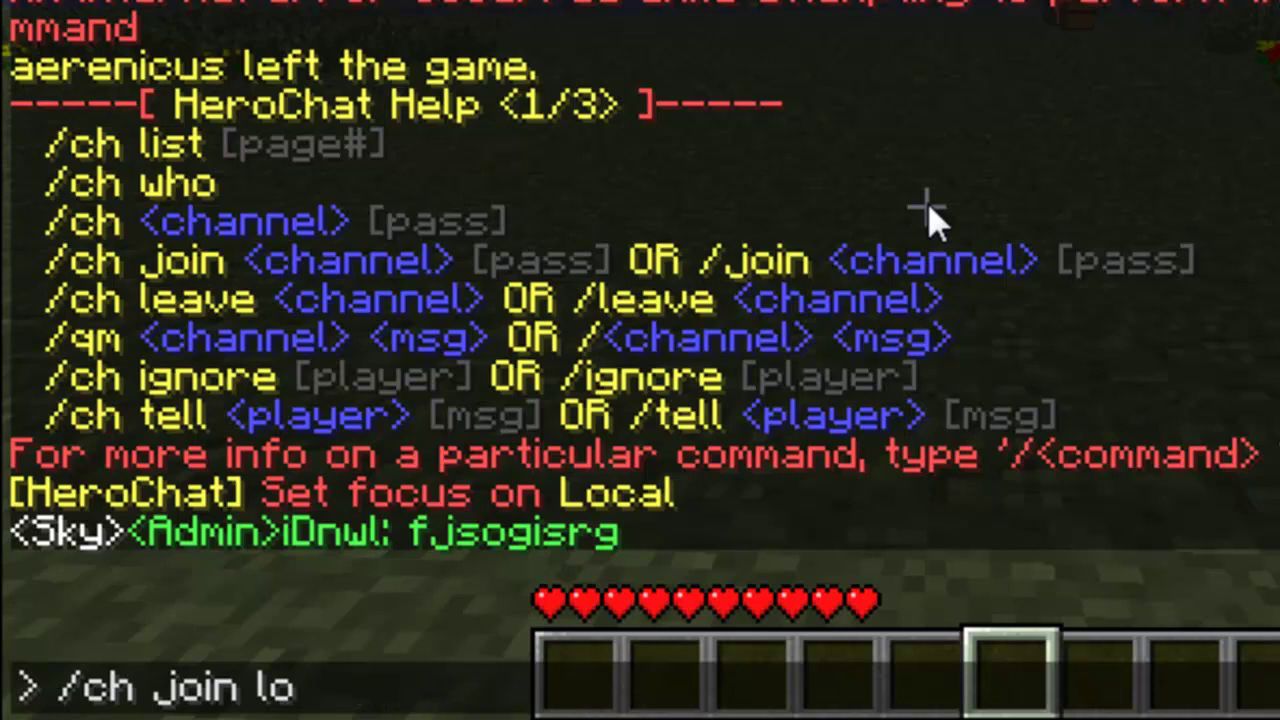
key("BackSpace")
key("BackSpace")
key("BackSpace")
key("BackSpace")
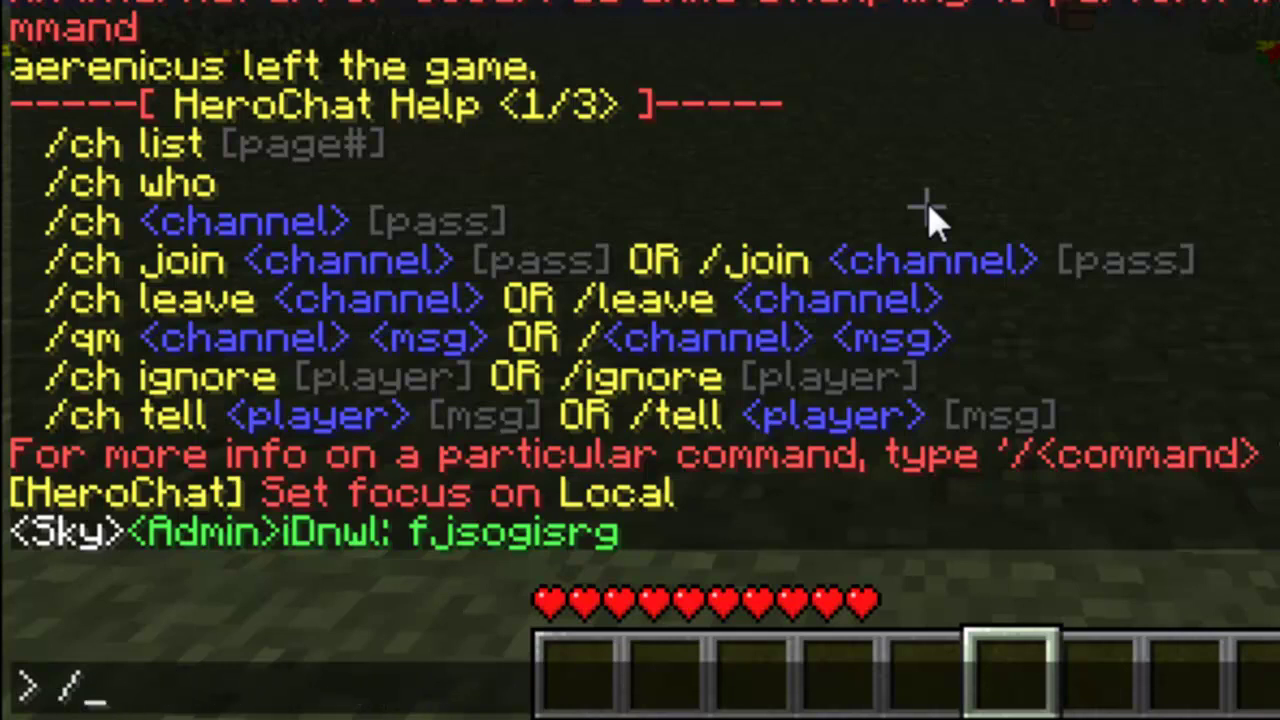
type("join local")
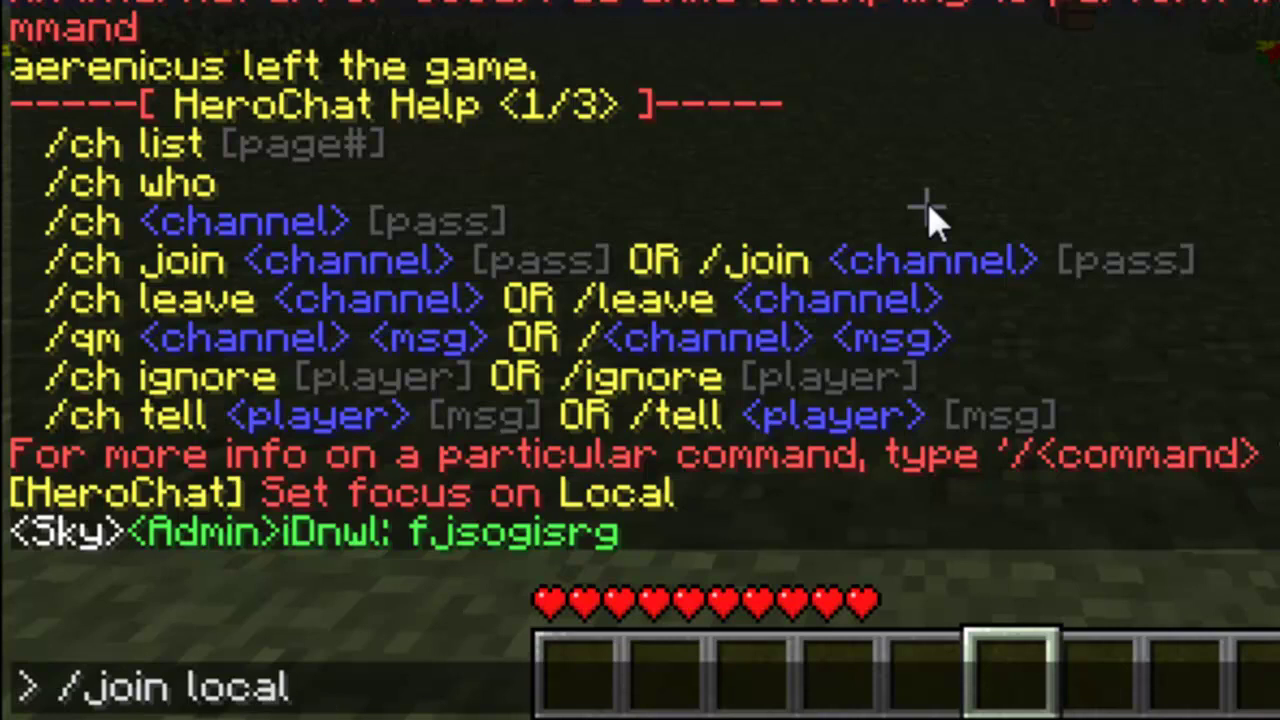
type(" password")
key("BackSpace")
key("BackSpace")
key("BackSpace")
key("BackSpace")
key("BackSpace")
key("BackSpace")
key("BackSpace")
key("BackSpace")
key("BackSpace")
key("BackSpace")
key("BackSpace")
key("BackSpace")
key("BackSpace")
key("BackSpace")
key("BackSpace")
key("BackSpace")
key("BackSpace")
key("BackSpace")
key("BackSpace")
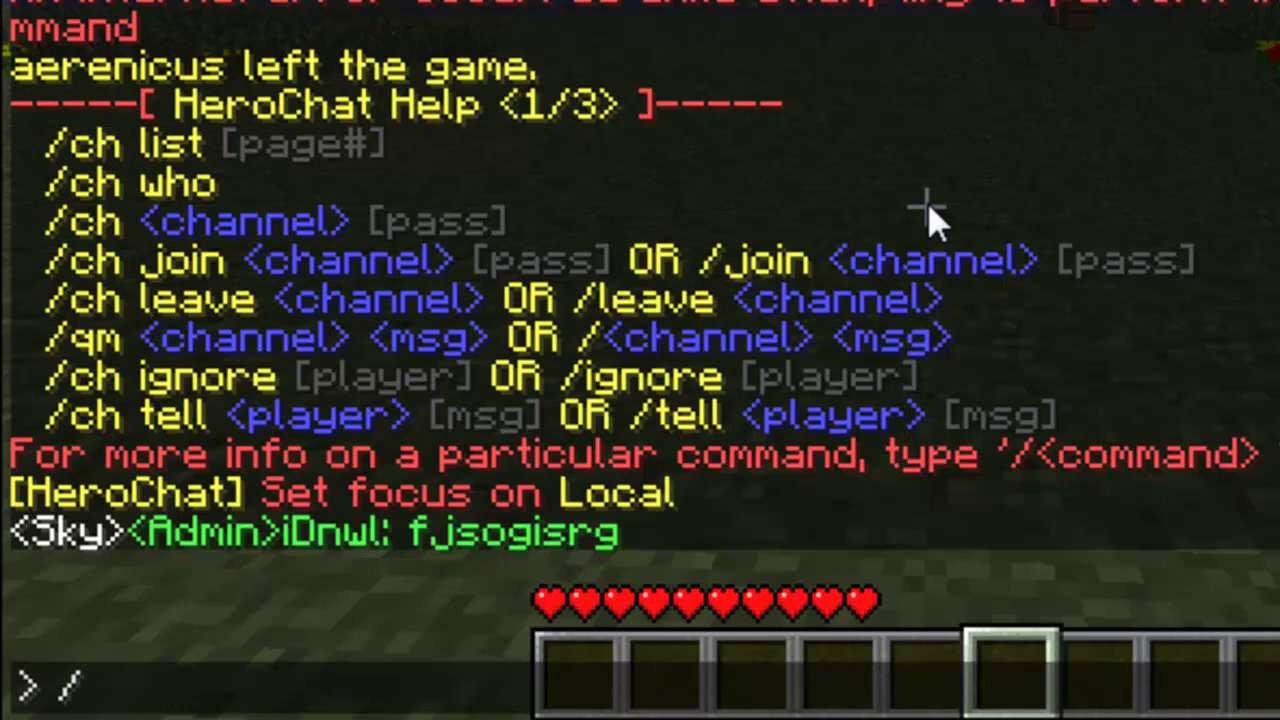
Step: Draft and erase the /ch leave local and /qm local message commands
type("ch leave l")
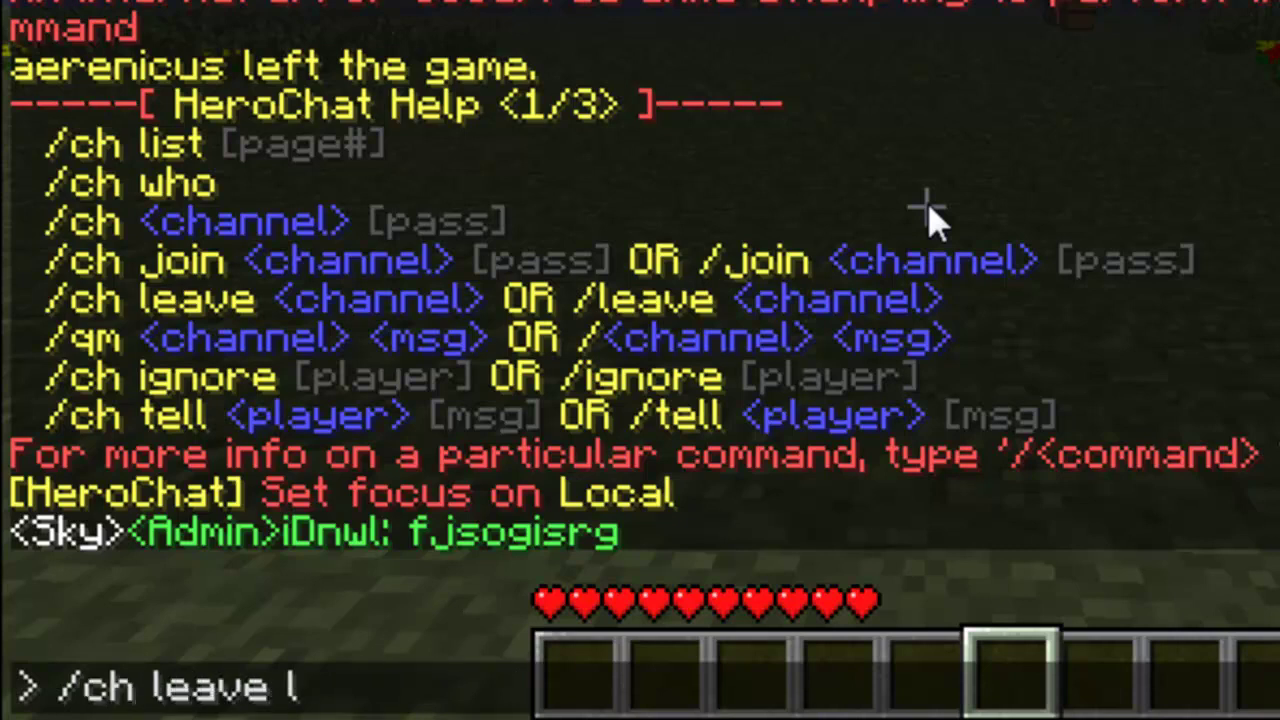
type("ocal")
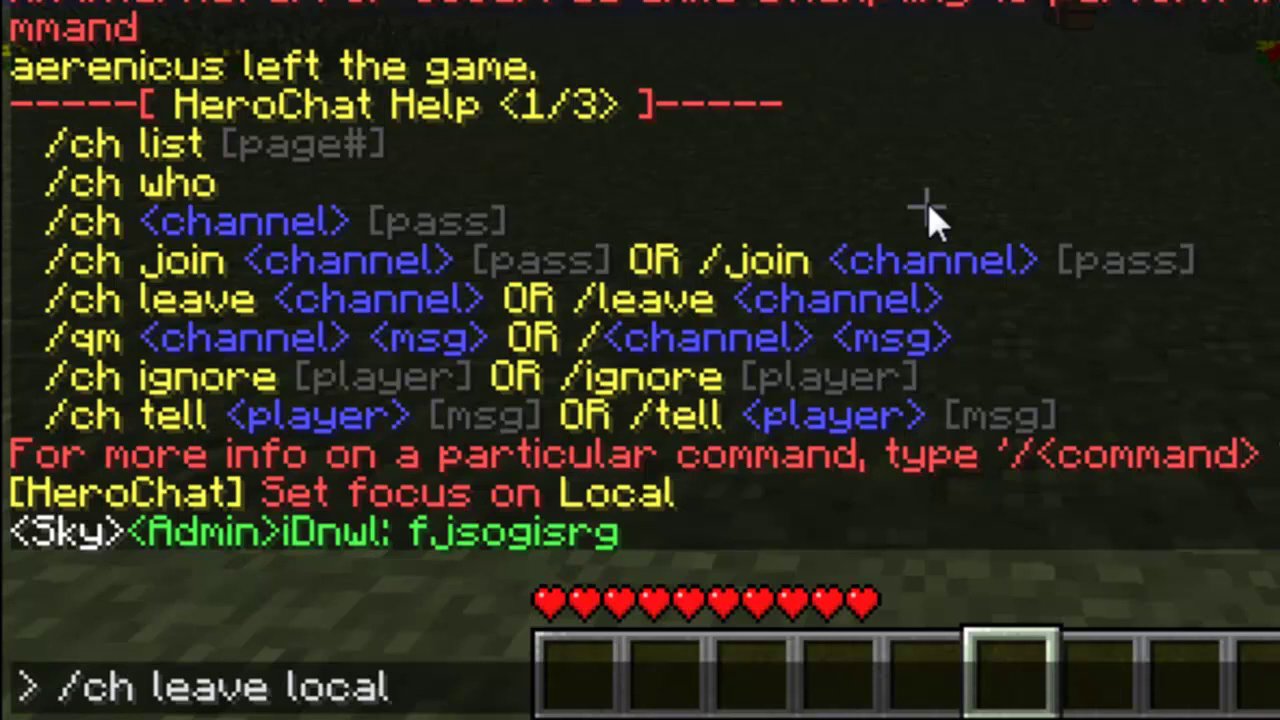
key("BackSpace")
key("BackSpace")
key("BackSpace")
key("BackSpace")
key("BackSpace")
key("BackSpace")
key("BackSpace")
key("BackSpace")
key("BackSpace")
key("BackSpace")
key("BackSpace")
key("BackSpace")
key("BackSpace")
key("BackSpace")
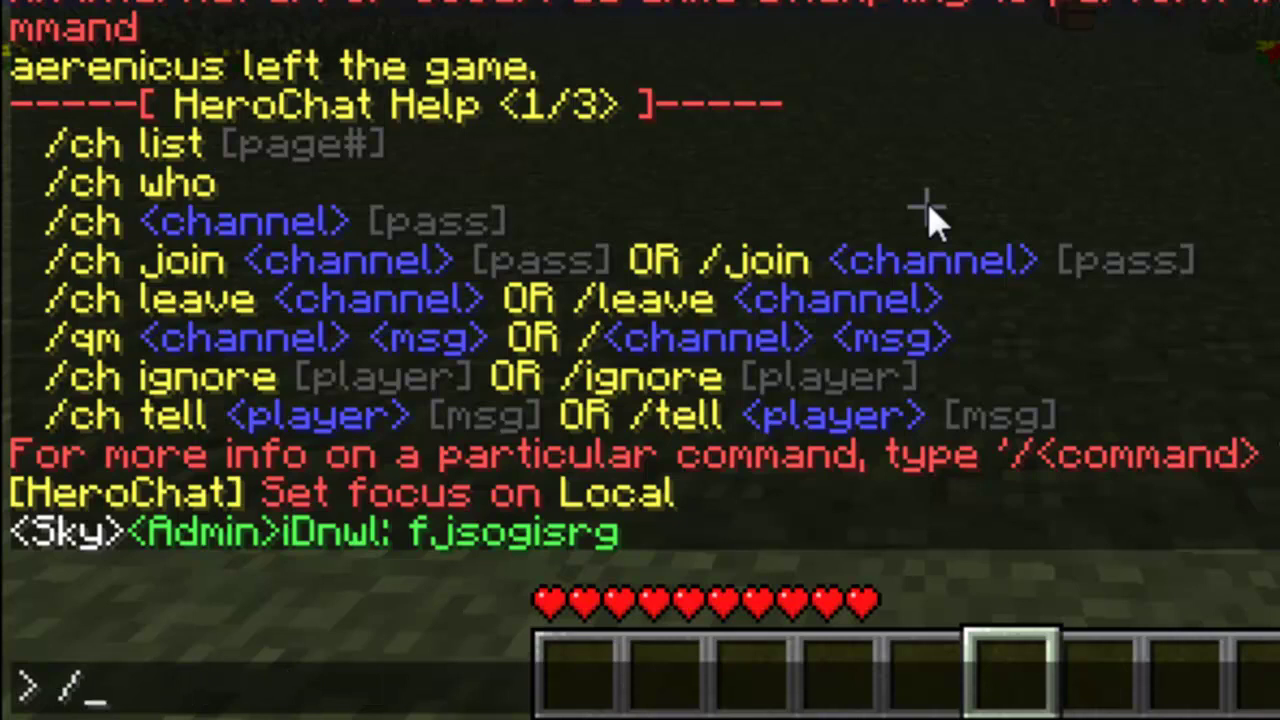
type("qm local")
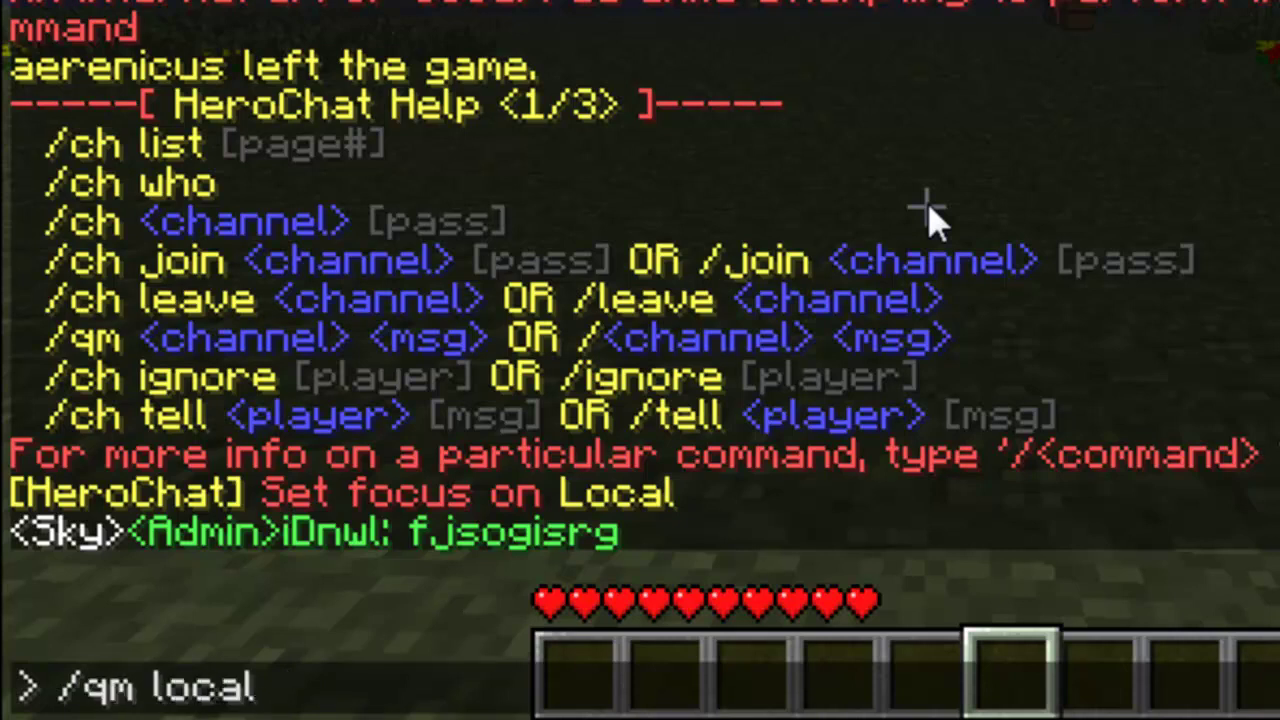
type(" message")
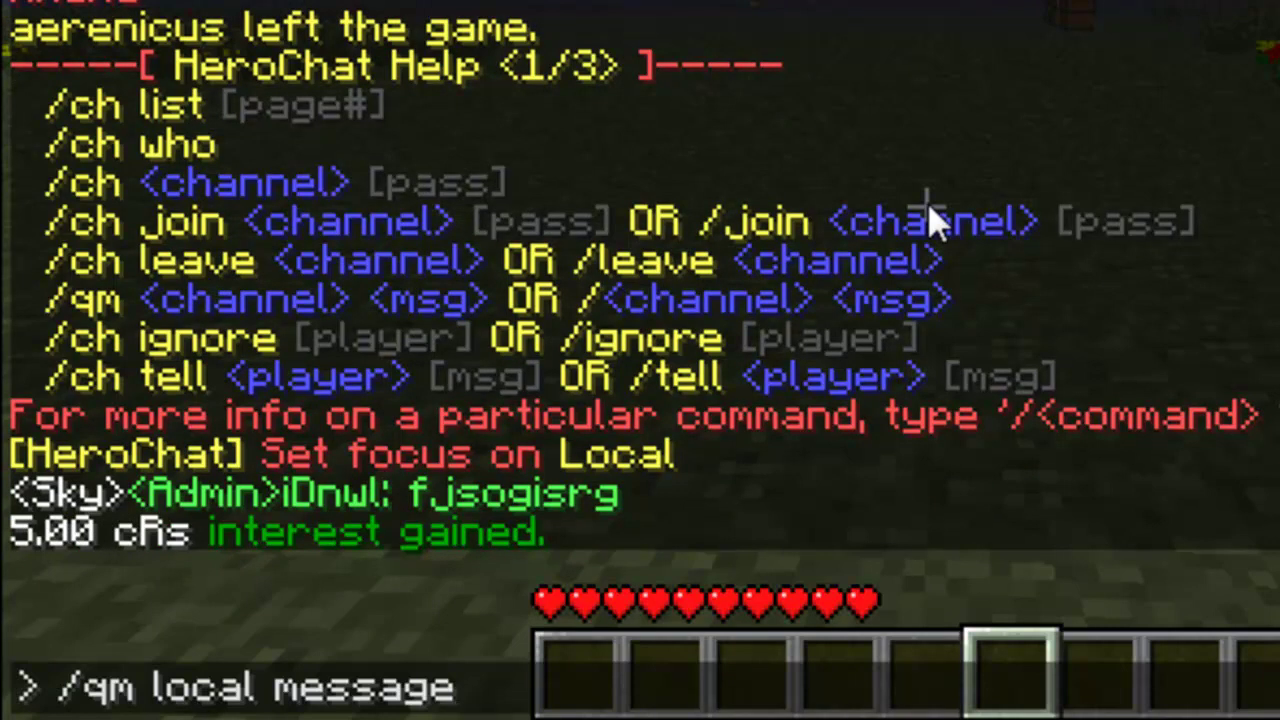
key("BackSpace")
key("BackSpace")
key("BackSpace")
key("BackSpace")
key("BackSpace")
key("BackSpace")
key("BackSpace")
key("BackSpace")
key("BackSpace")
key("BackSpace")
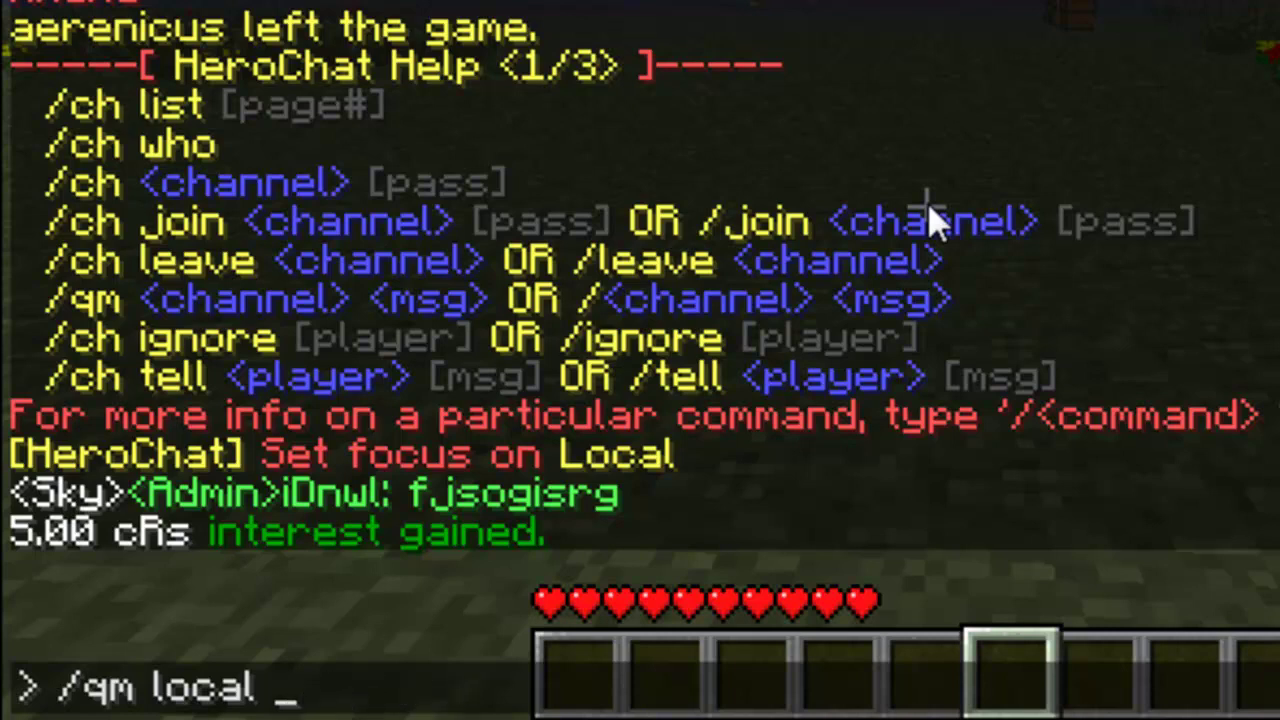
key("BackSpace")
key("BackSpace")
key("BackSpace")
key("BackSpace")
key("BackSpace")
key("BackSpace")
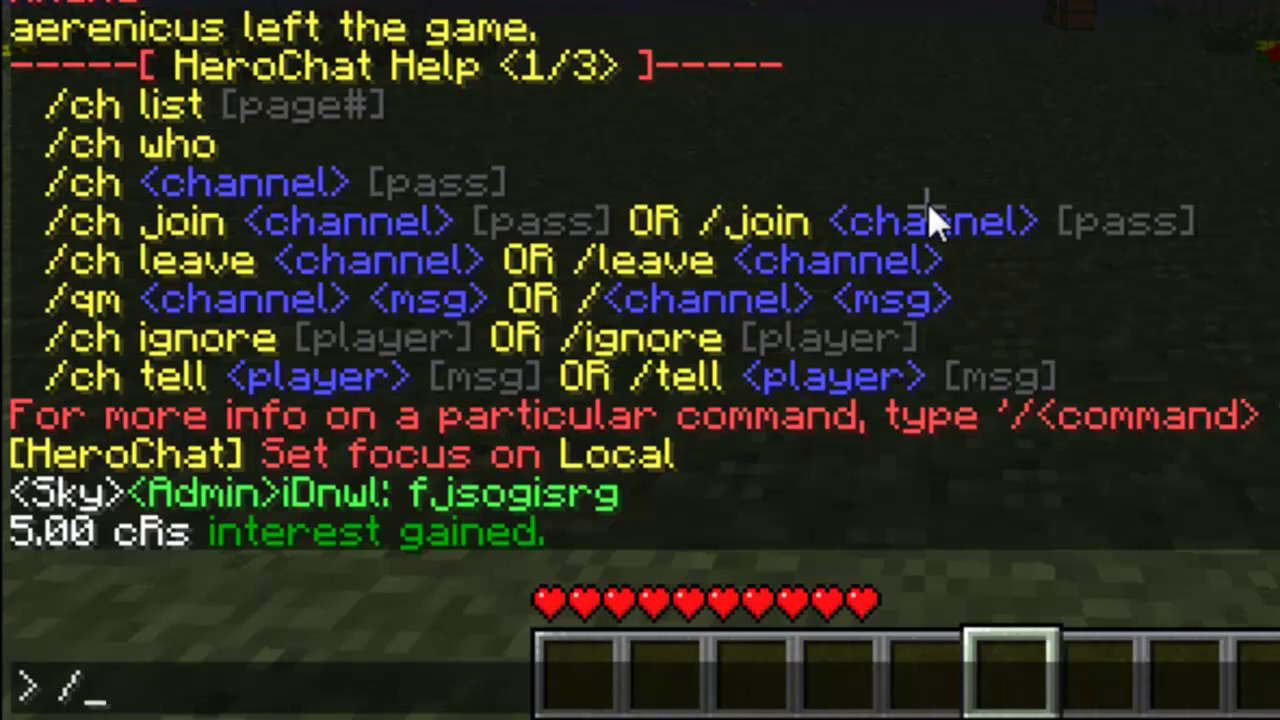
Step: Send /ch ignore for a player, get 'Player not found', and reopen the chat
type("ch ign")
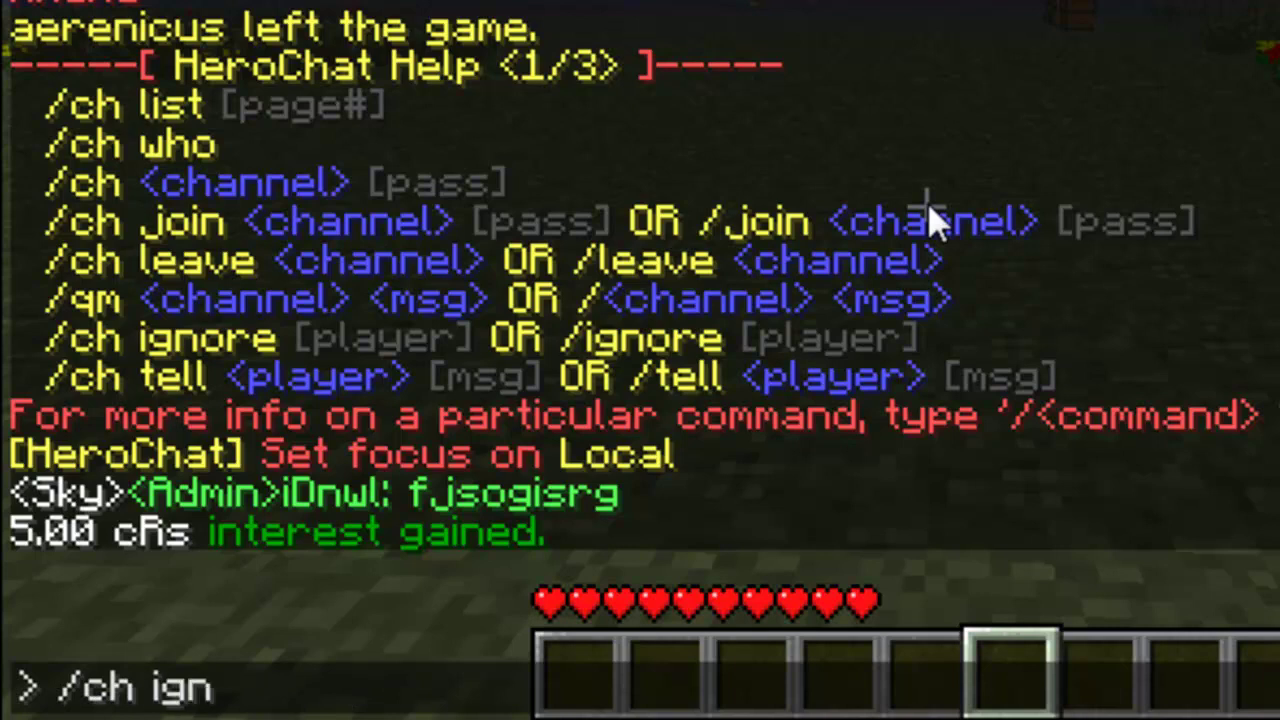
type("ore ")
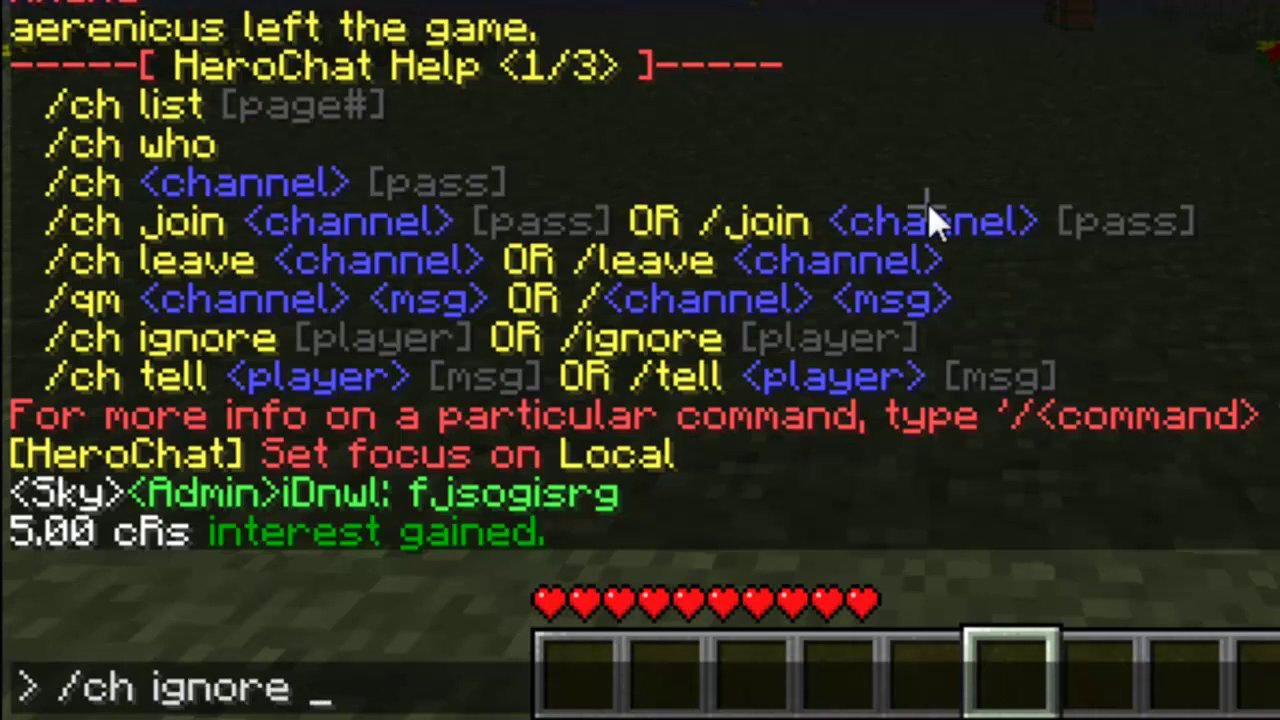
type("Samkio")
key("Return")
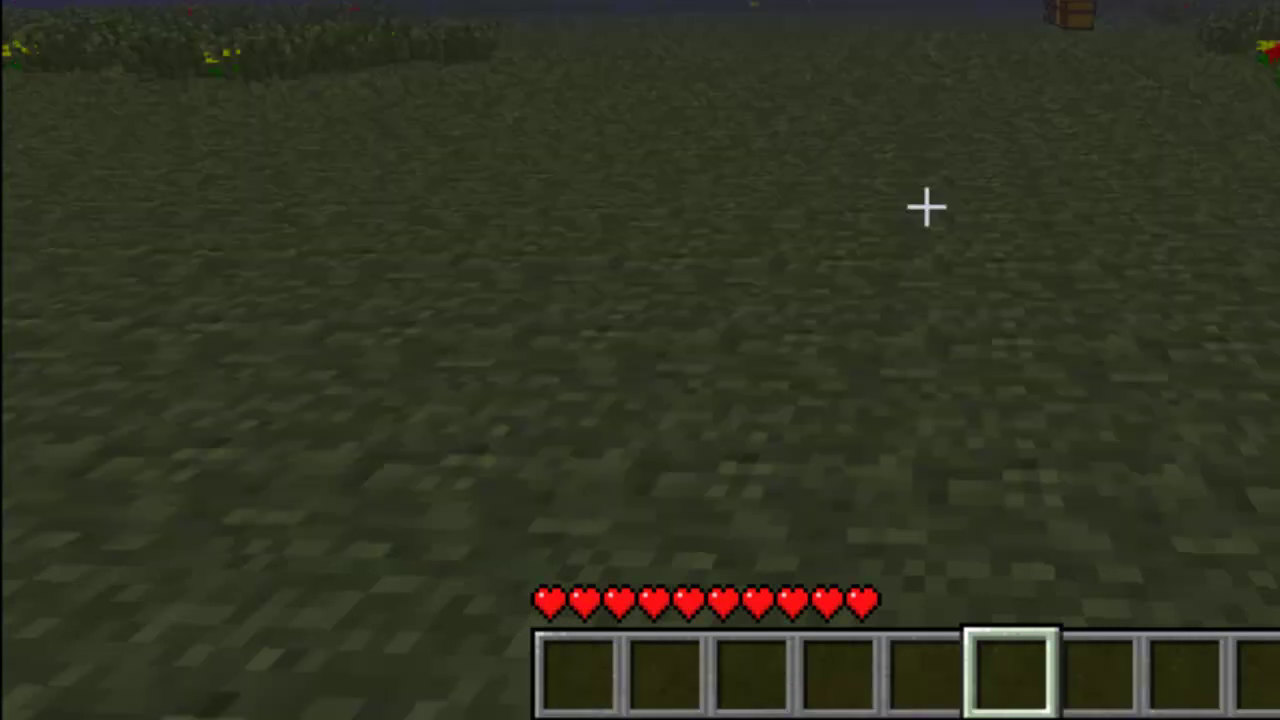
key("t")
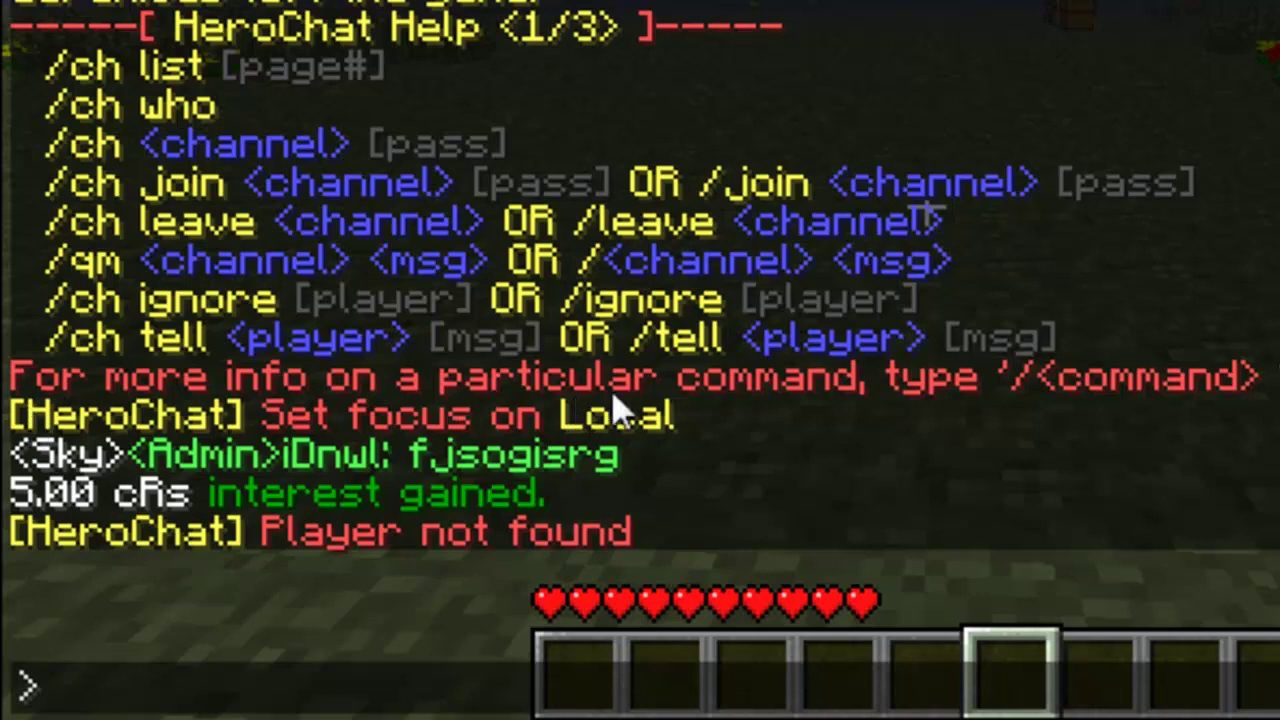
Step: Send /ch create Channel Woopa 5 to make the channel named Channel
type("/ch create Channel")
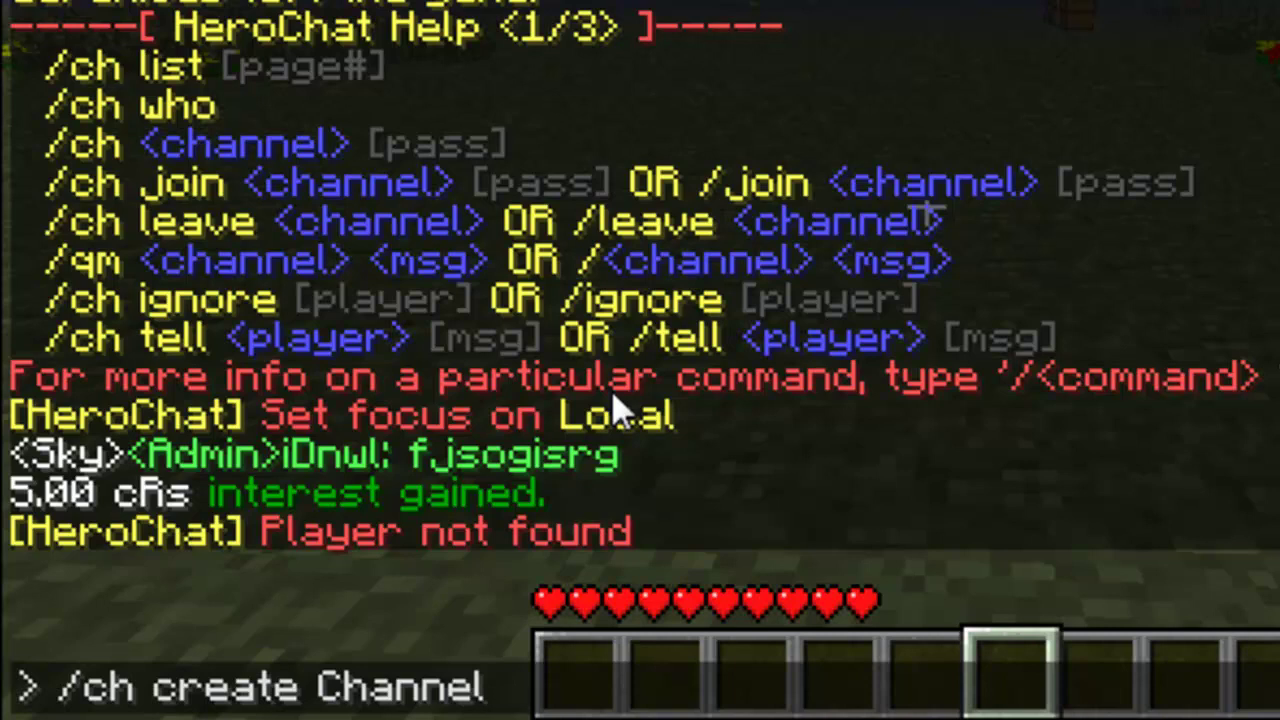
type("Woopa")
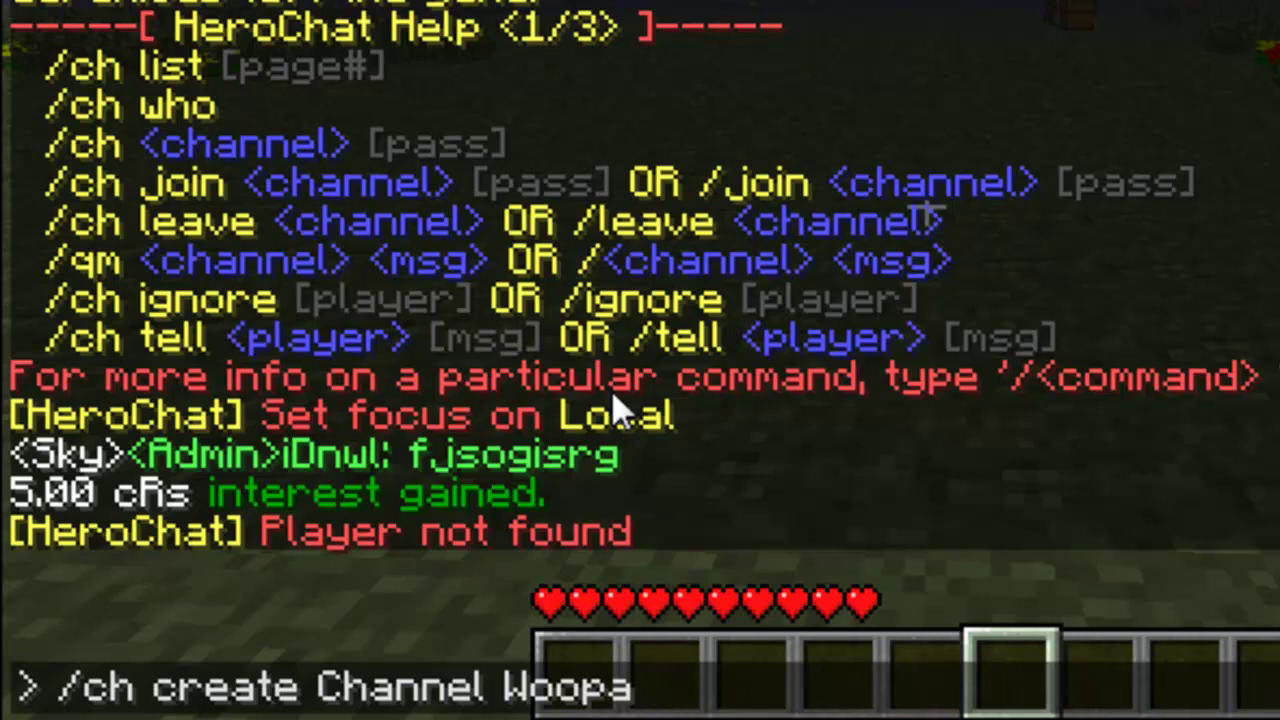
type("5")
key("Return")
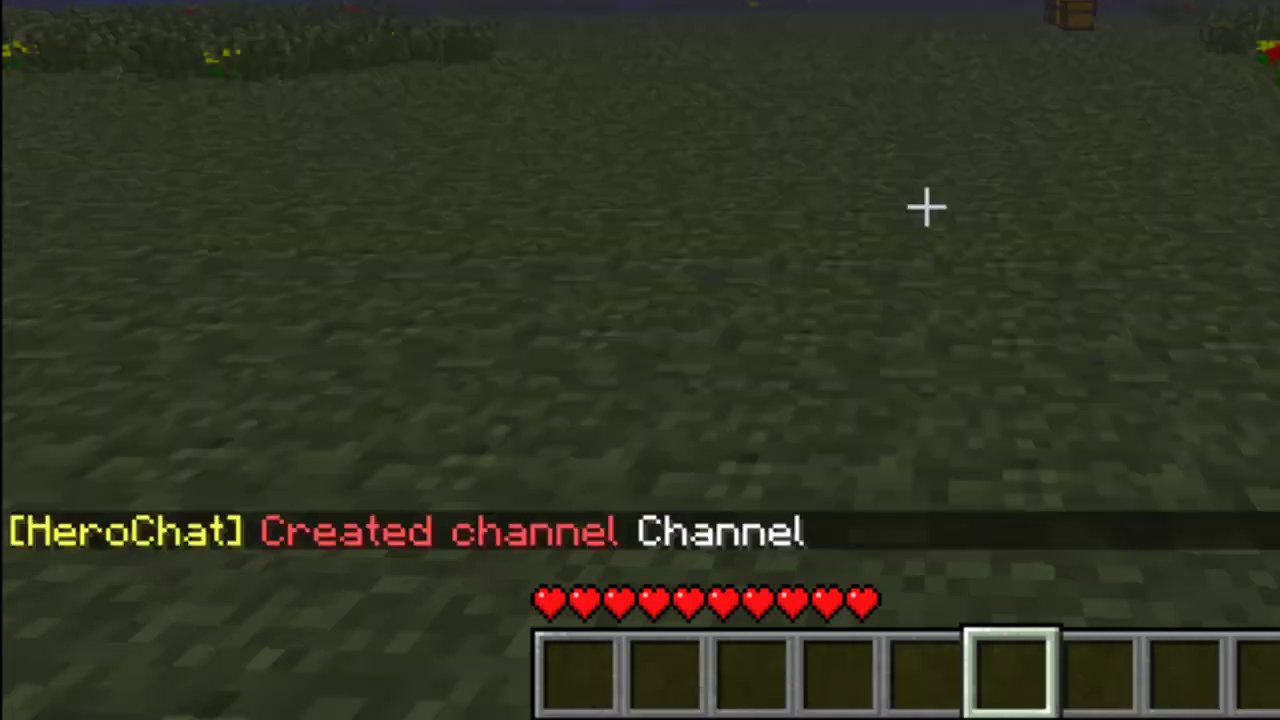
Step: Switch chat focus to the new Channel with /ch channel
type("t")
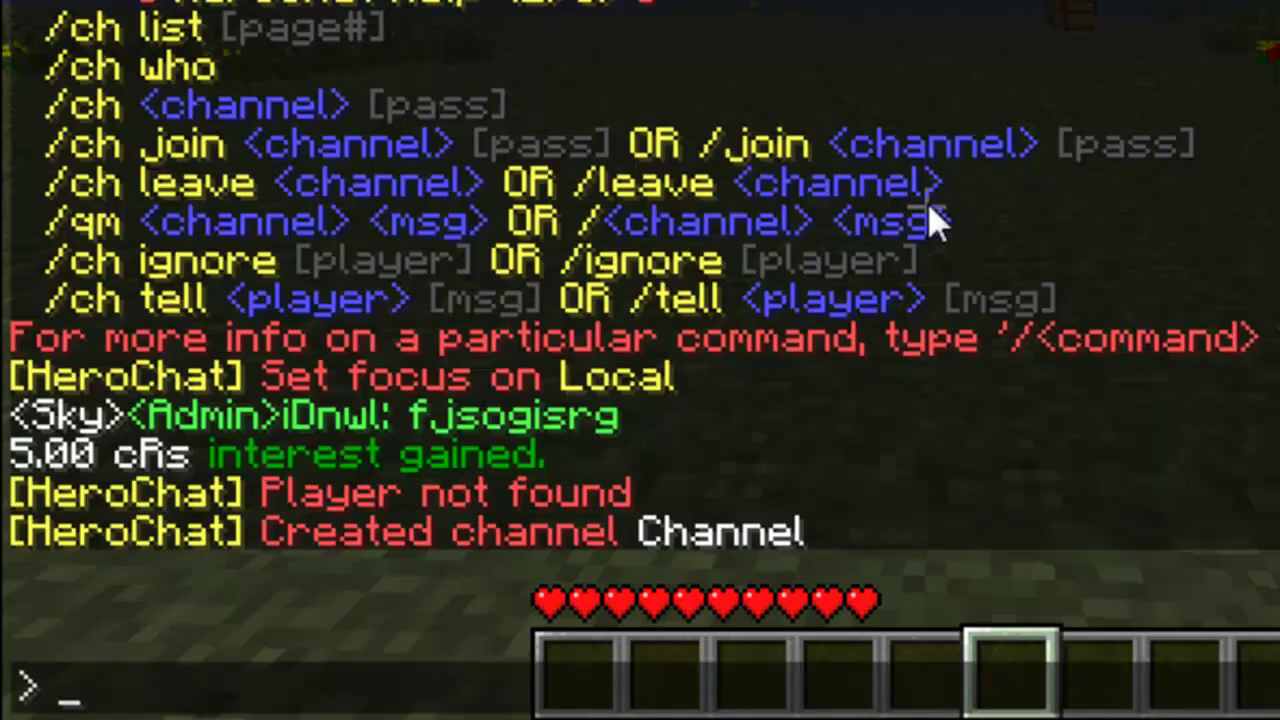
type("/ch")
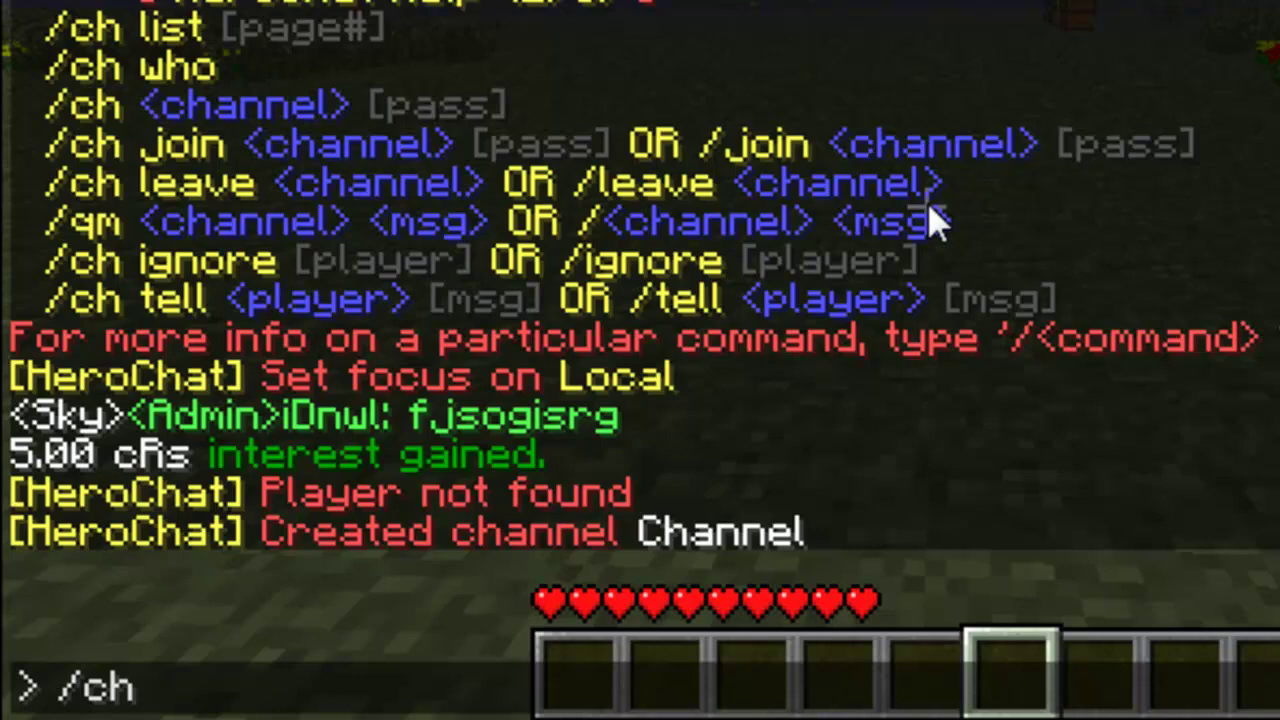
type(" channel")
key("Return")
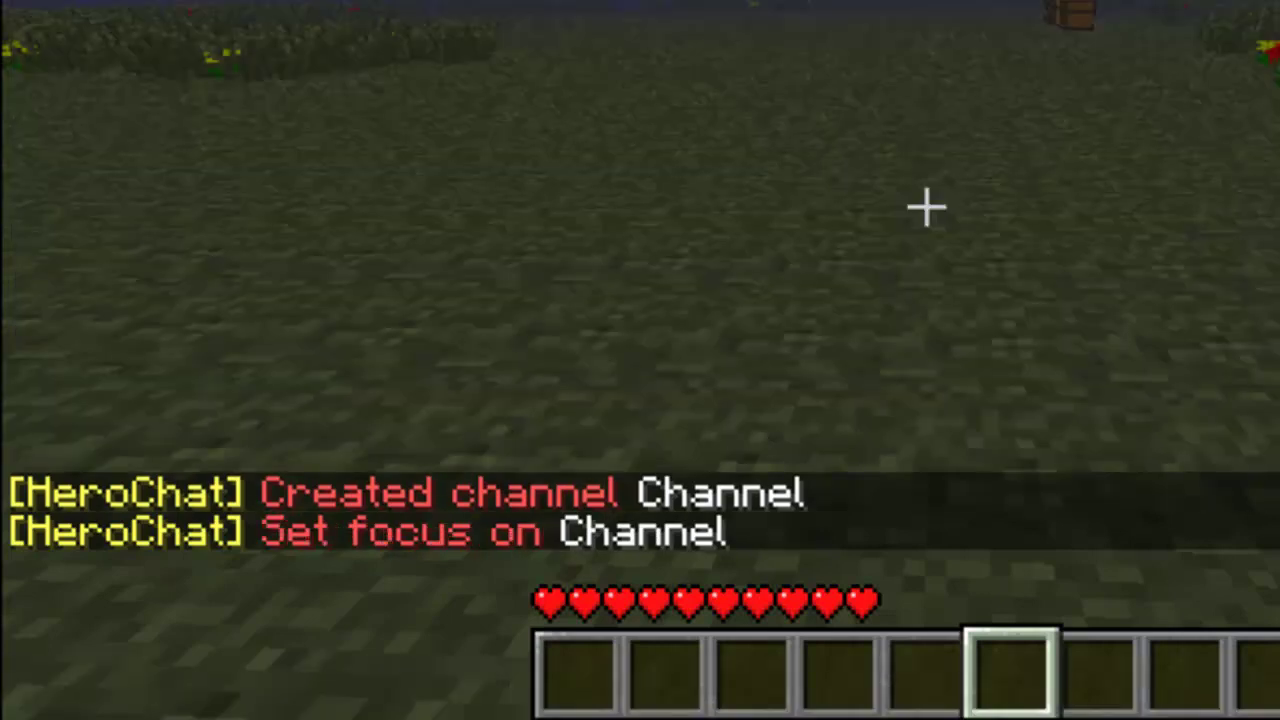
key("t")
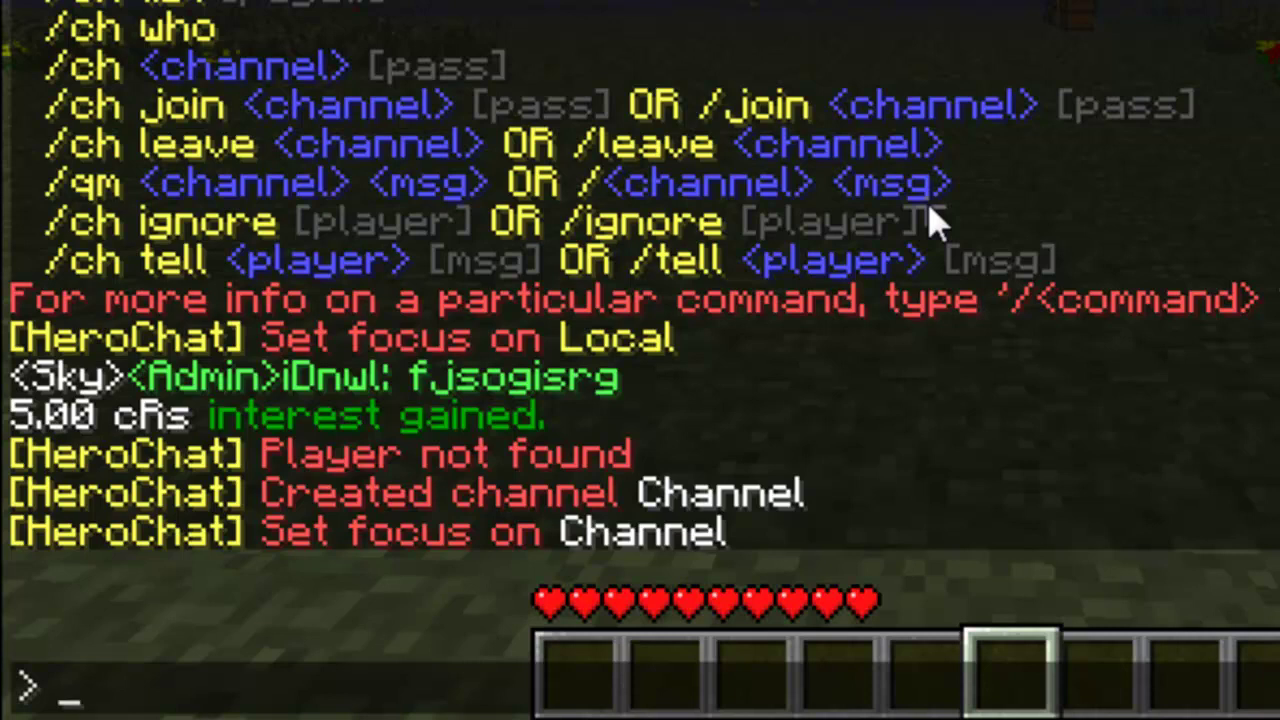
Step: Delete Channel with /ch remove Channel, returning focus to Local
type("/ch")
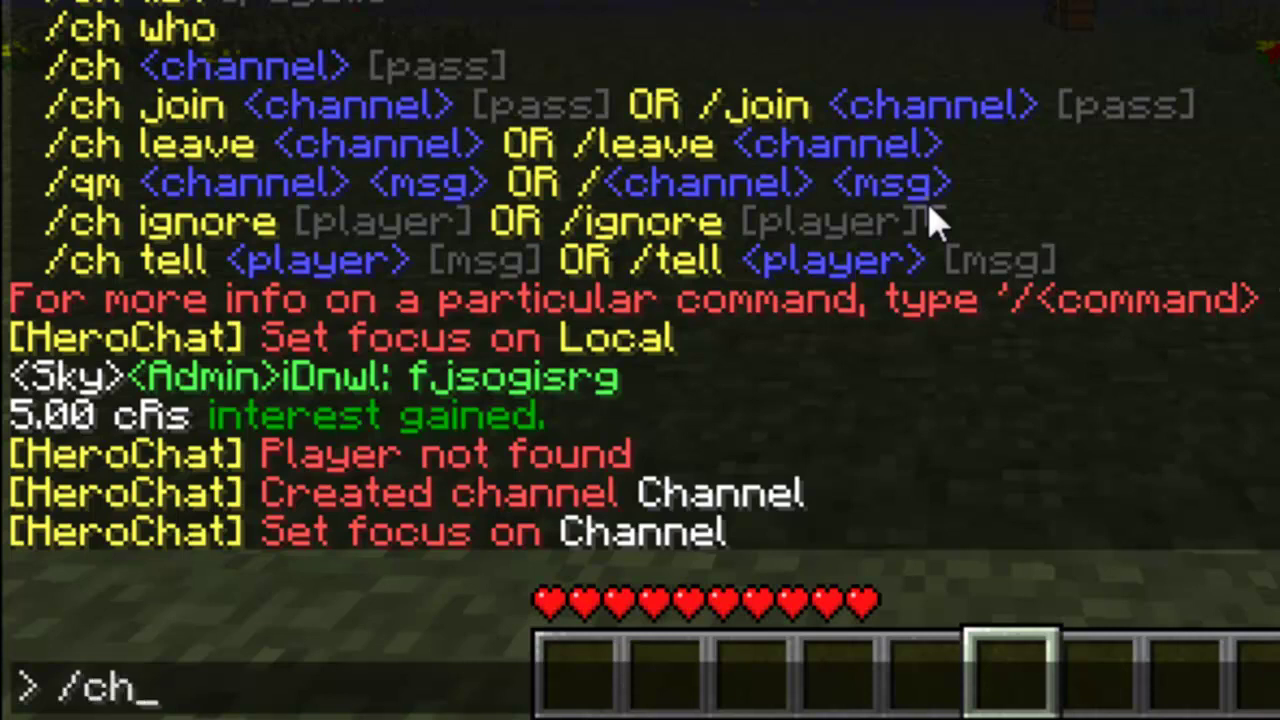
type(" remov")
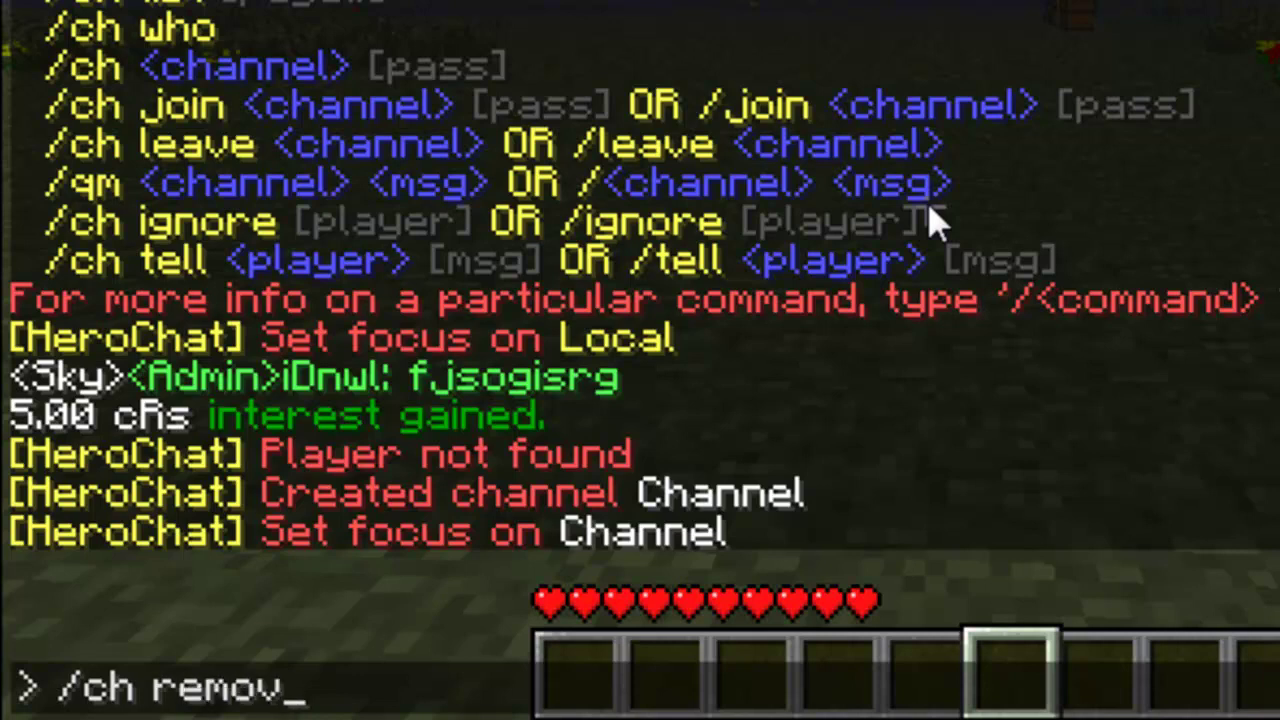
type("e Channel")
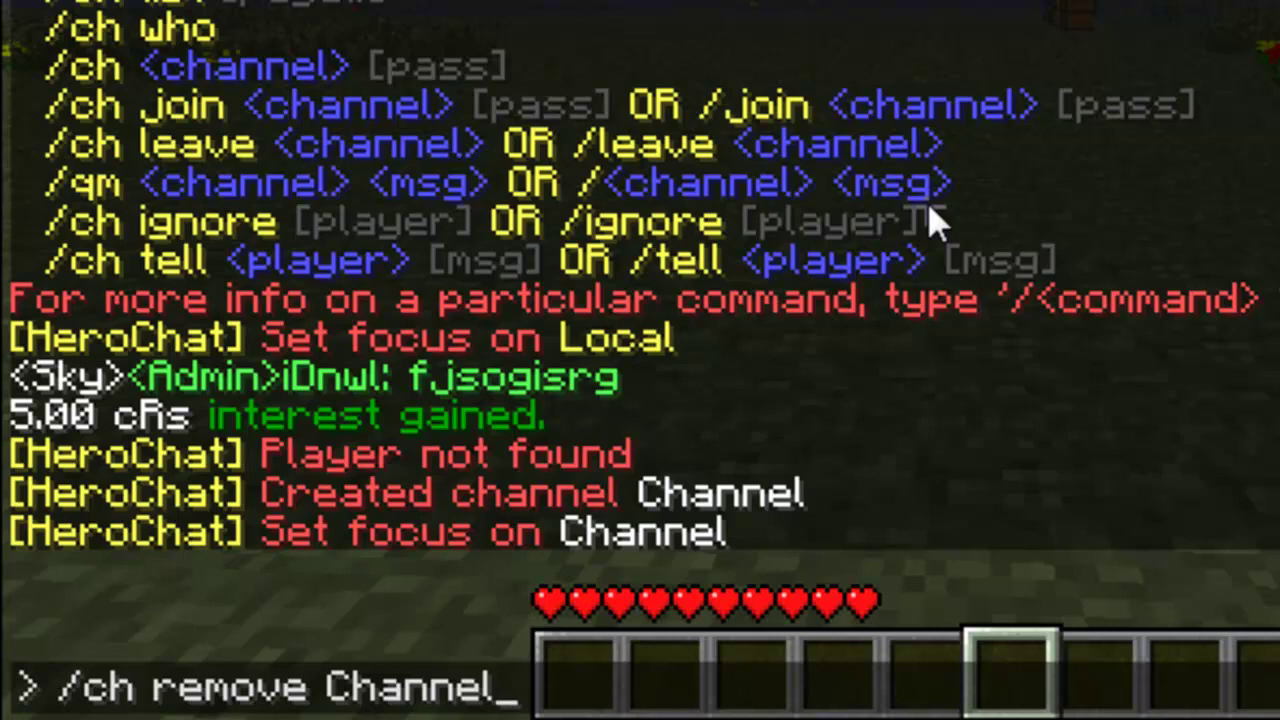
key("Return")
key("t")
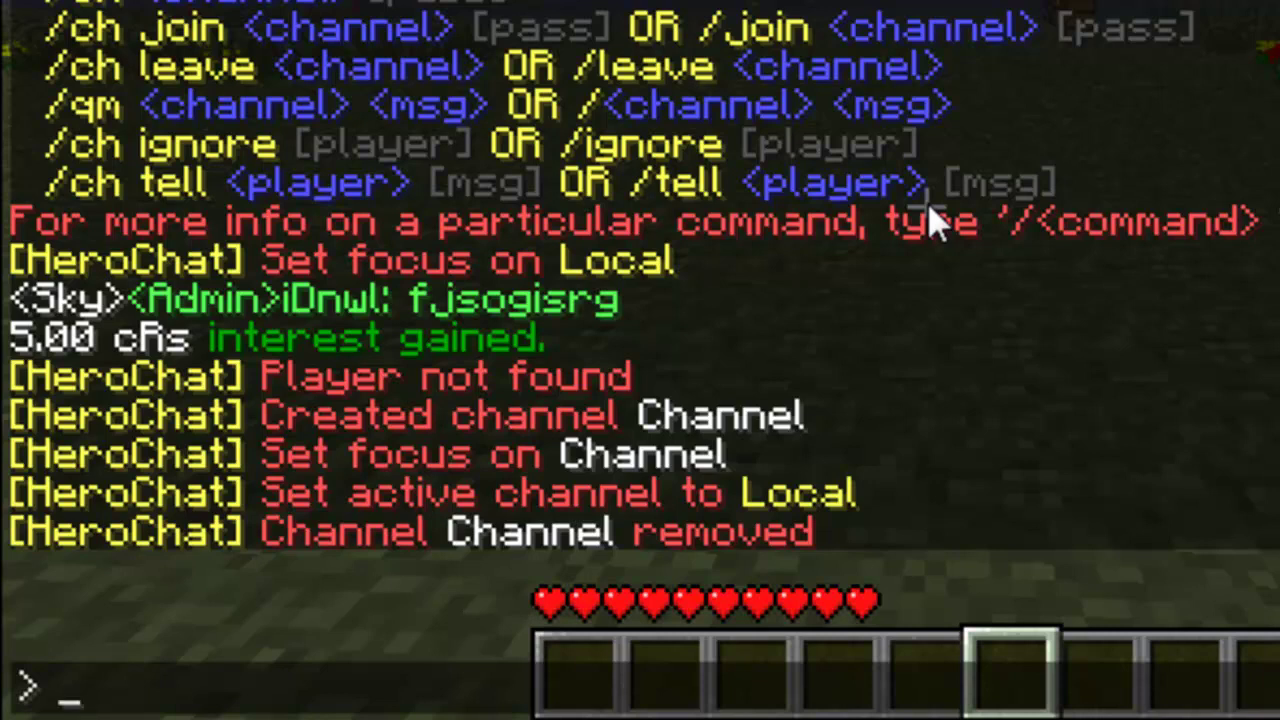
type("/ch mod")
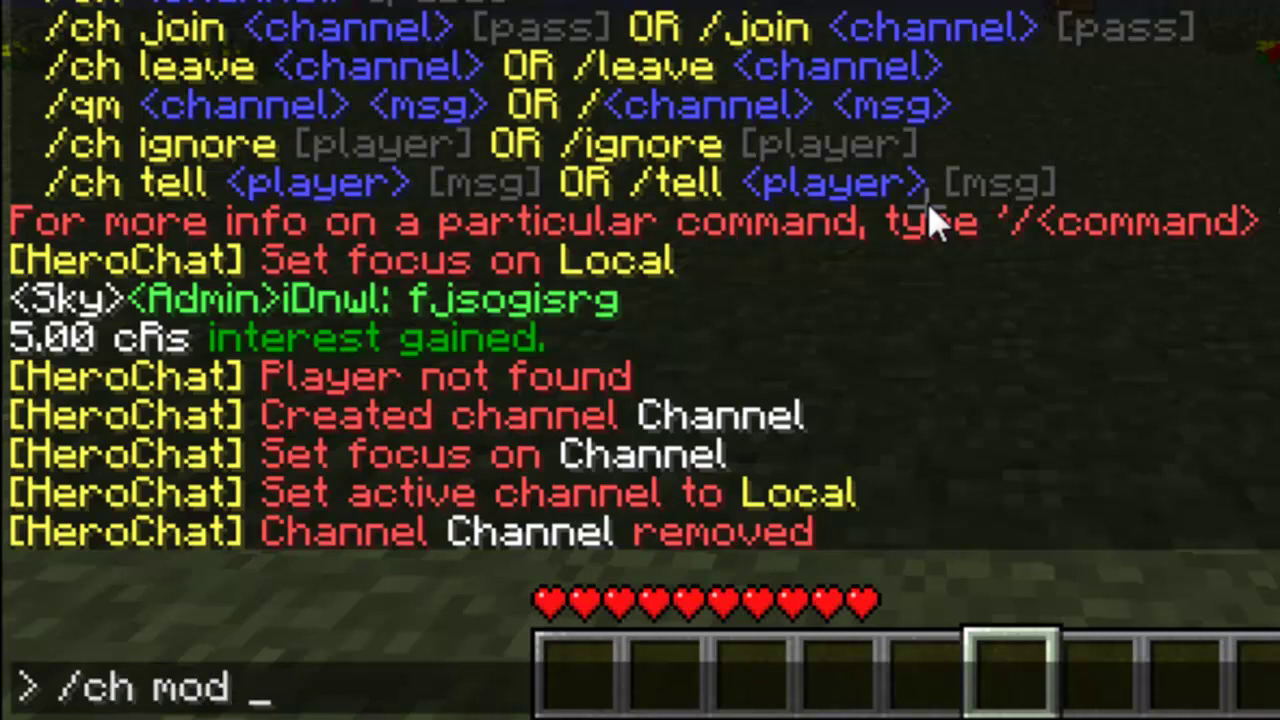
type(" channel")
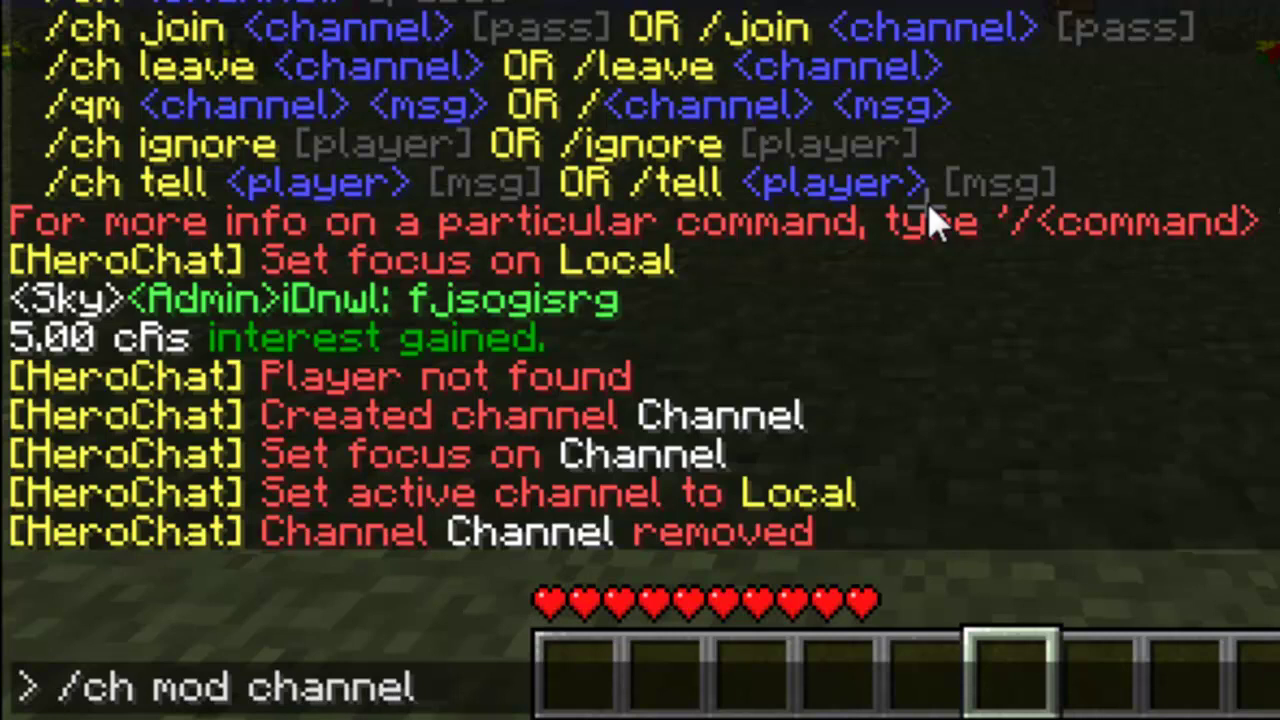
type(" Samkio")
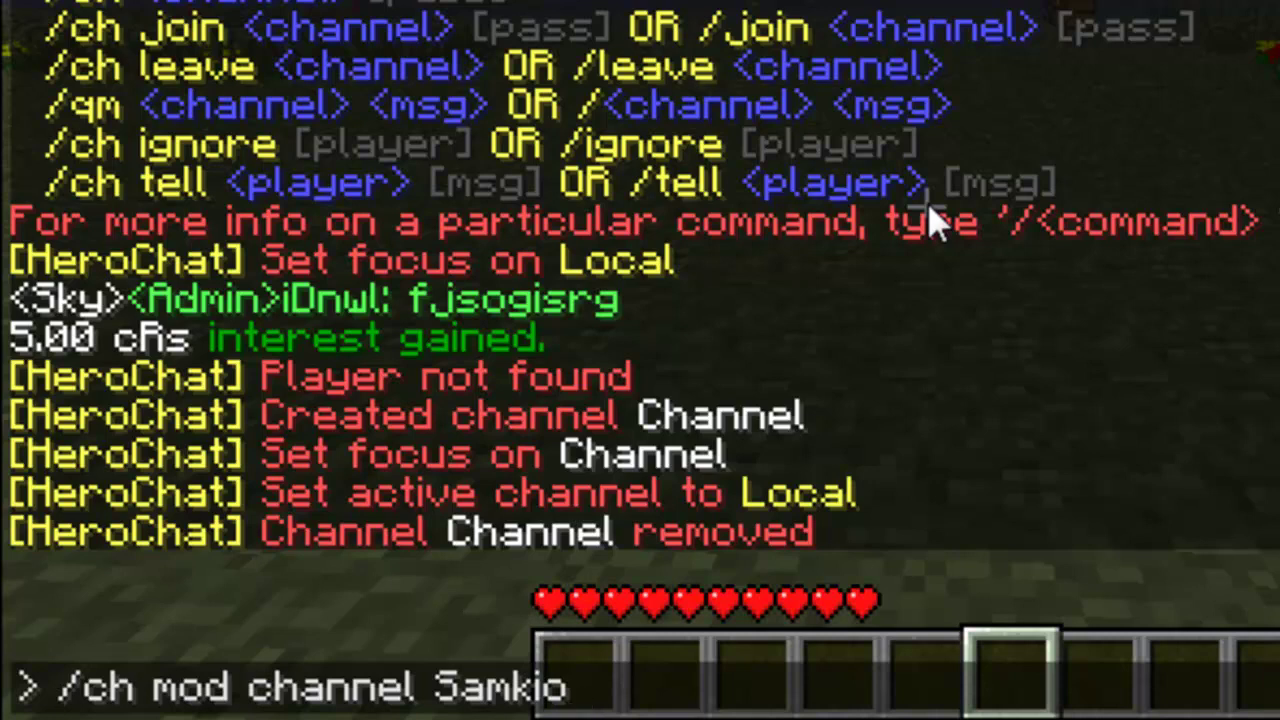
key("BackSpace")
key("BackSpace")
key("BackSpace")
key("BackSpace")
key("BackSpace")
key("BackSpace")
key("BackSpace")
key("BackSpace")
key("BackSpace")
key("BackSpace")
key("BackSpace")
key("BackSpace")
key("BackSpace")
key("BackSpace")
key("BackSpace")
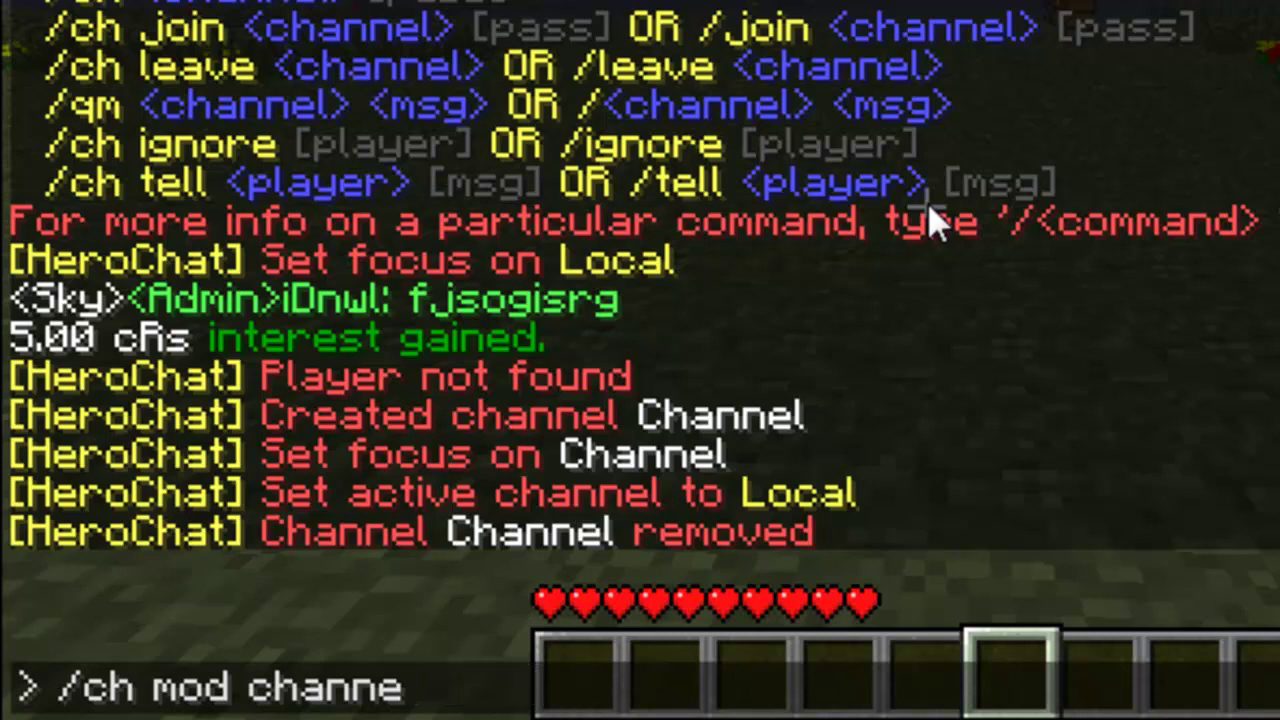
key("BackSpace")
key("BackSpace")
key("BackSpace")
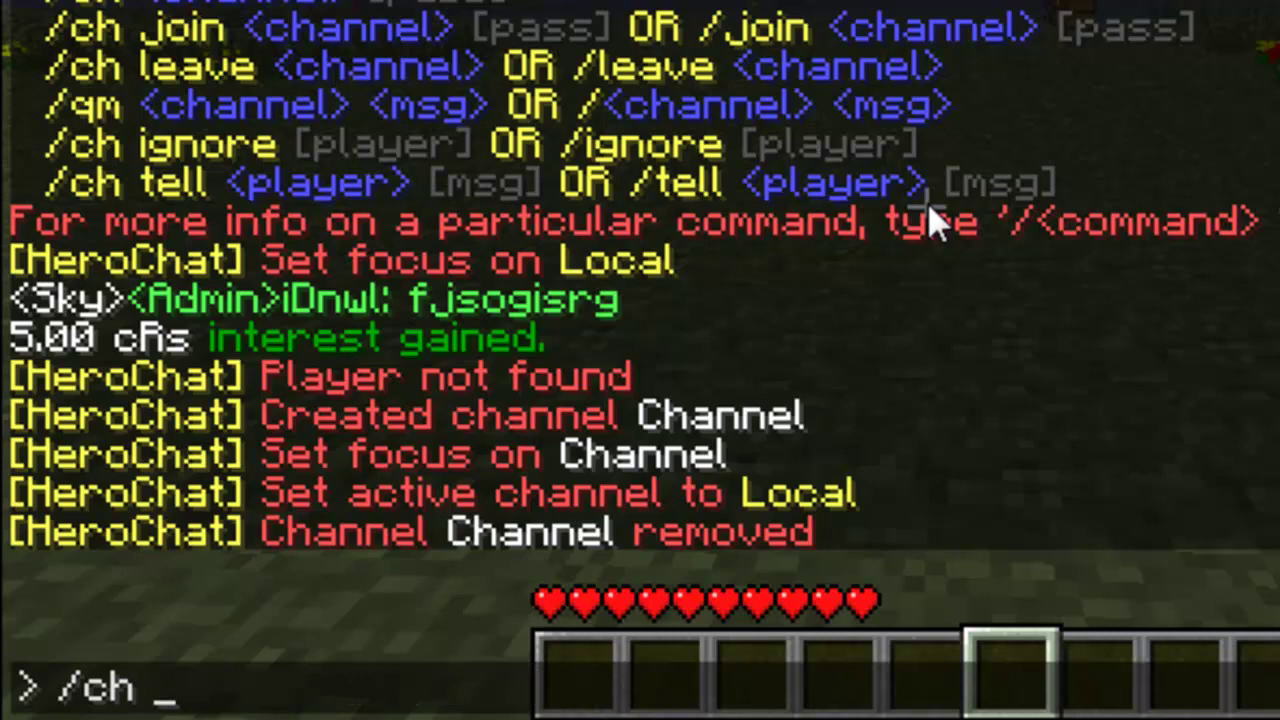
type("kick cha")
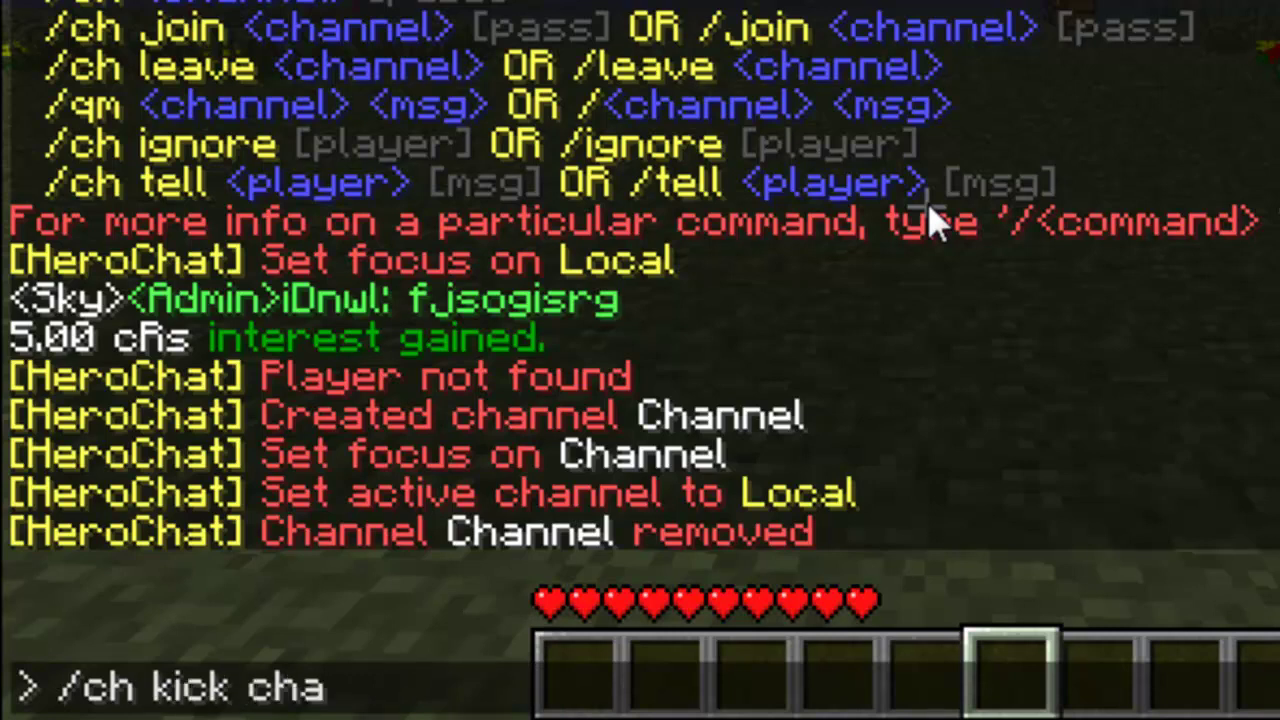
type("nnel Samkio")
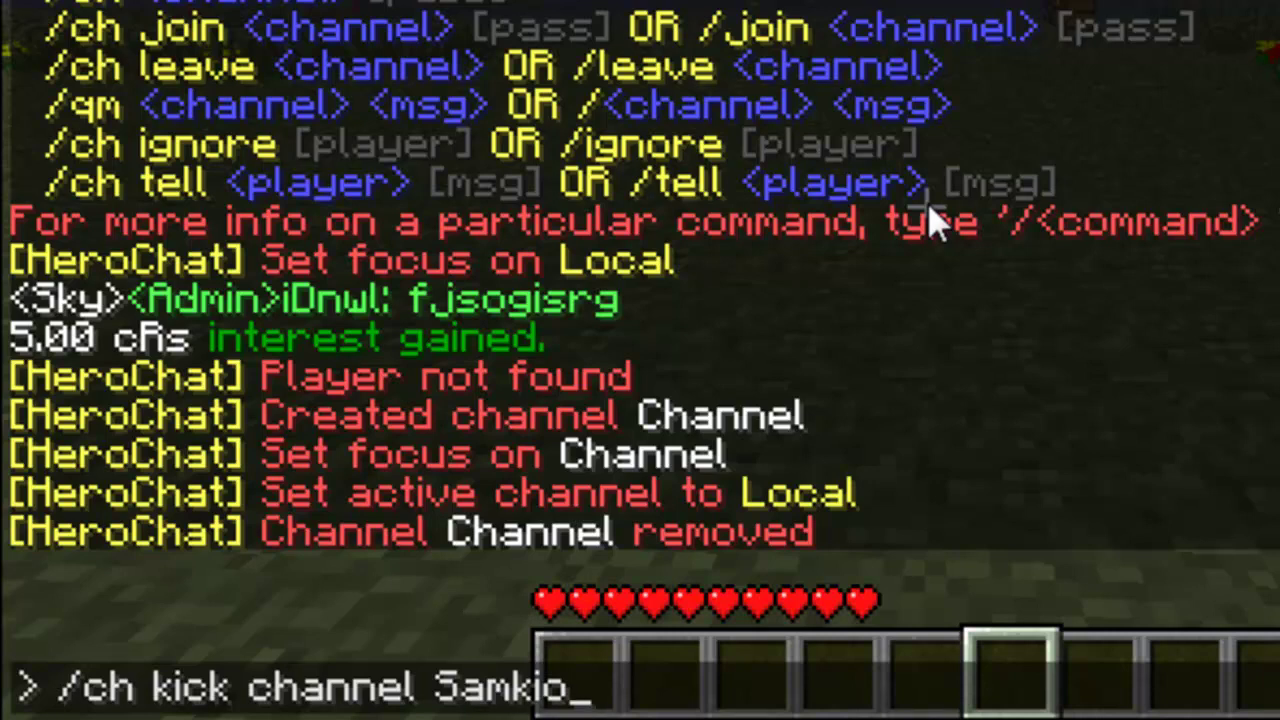
key("BackSpace")
key("BackSpace")
key("BackSpace")
key("BackSpace")
key("BackSpace")
key("BackSpace")
key("BackSpace")
key("BackSpace")
key("BackSpace")
key("BackSpace")
key("BackSpace")
key("BackSpace")
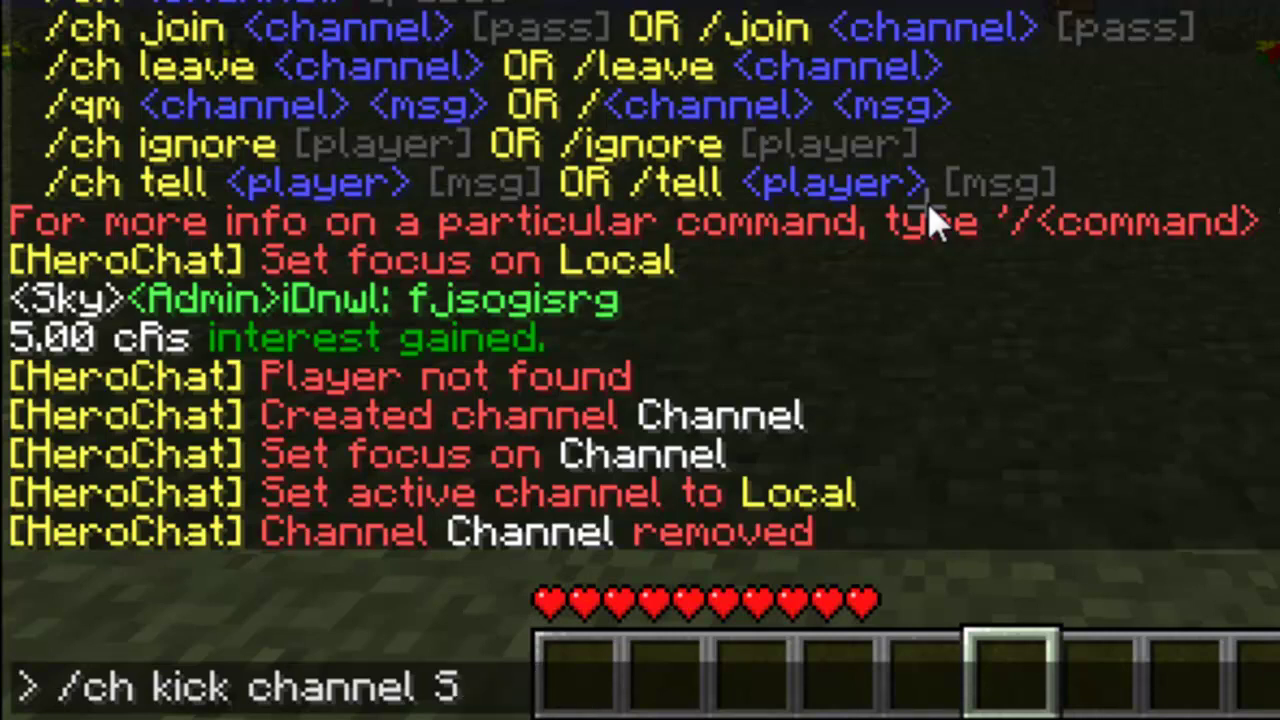
key("BackSpace")
key("BackSpace")
key("BackSpace")
key("BackSpace")
key("BackSpace")
key("BackSpace")
key("BackSpace")
key("BackSpace")
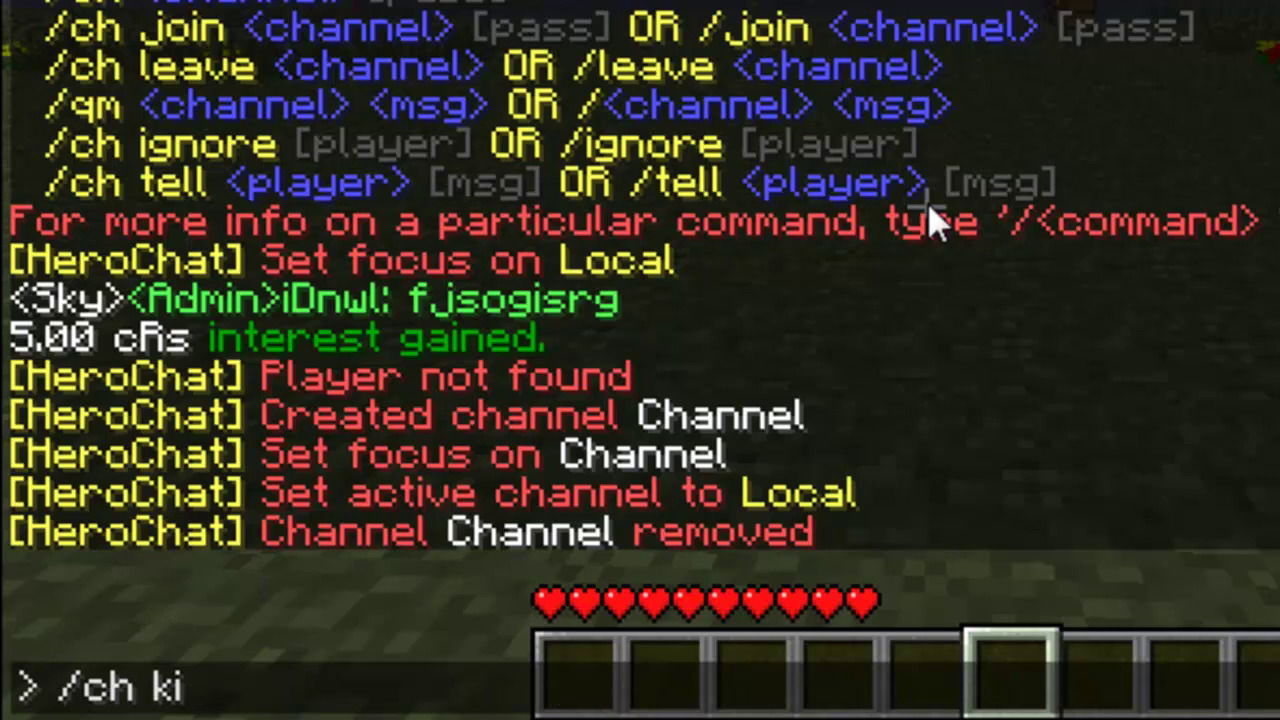
type("ba")
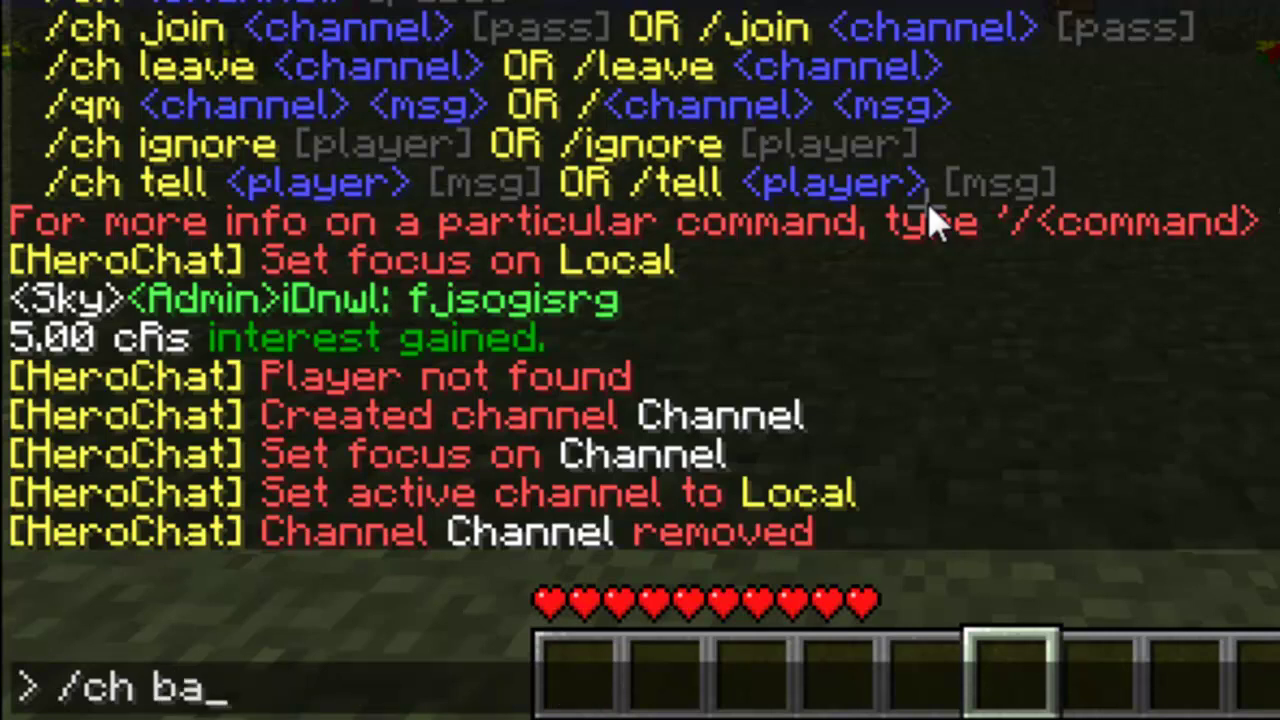
type("n channel Samkio")
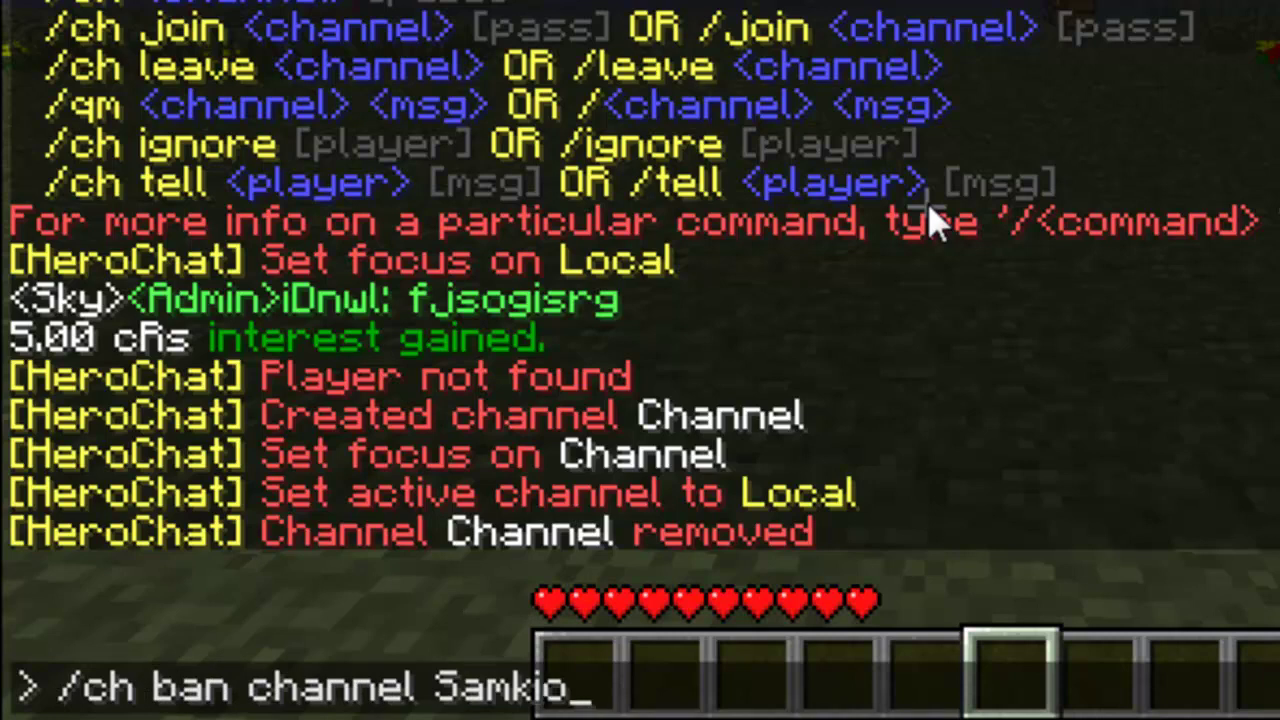
key("BackSpace")
key("BackSpace")
key("BackSpace")
key("BackSpace")
key("BackSpace")
key("BackSpace")
key("BackSpace")
key("BackSpace")
key("BackSpace")
key("BackSpace")
key("BackSpace")
key("BackSpace")
key("BackSpace")
key("BackSpace")
key("BackSpace")
key("BackSpace")
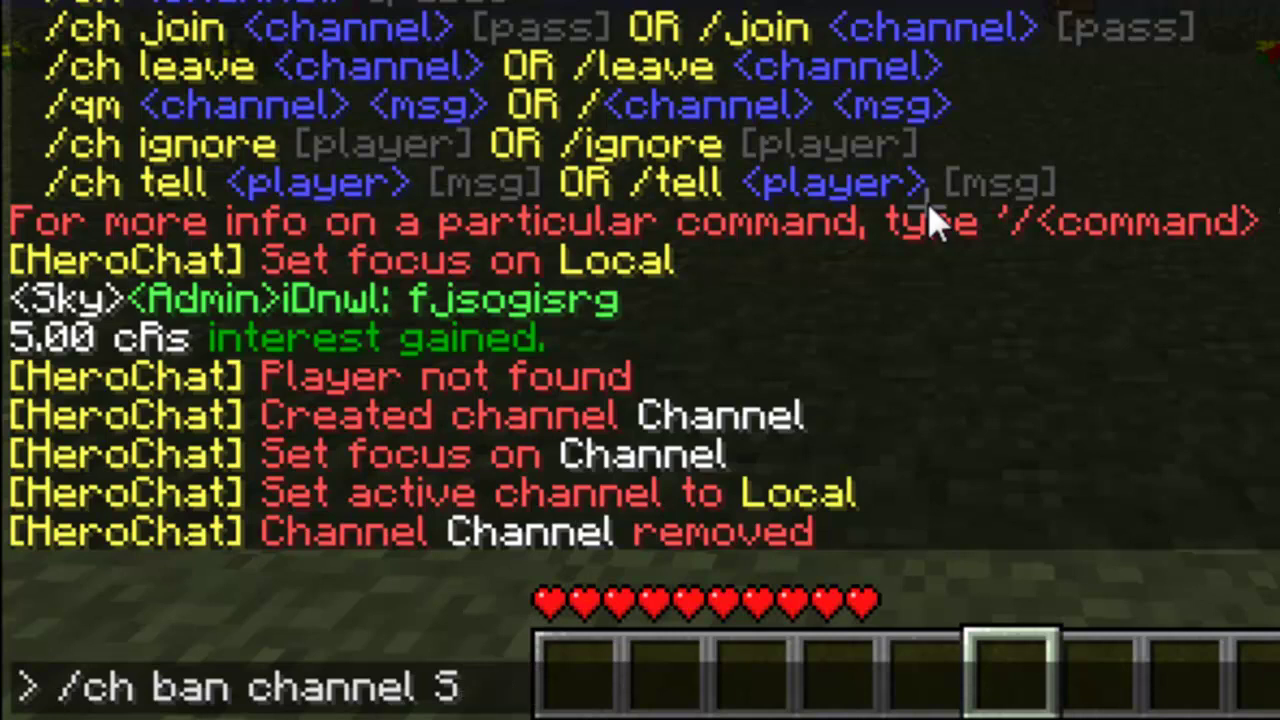
key("BackSpace")
key("BackSpace")
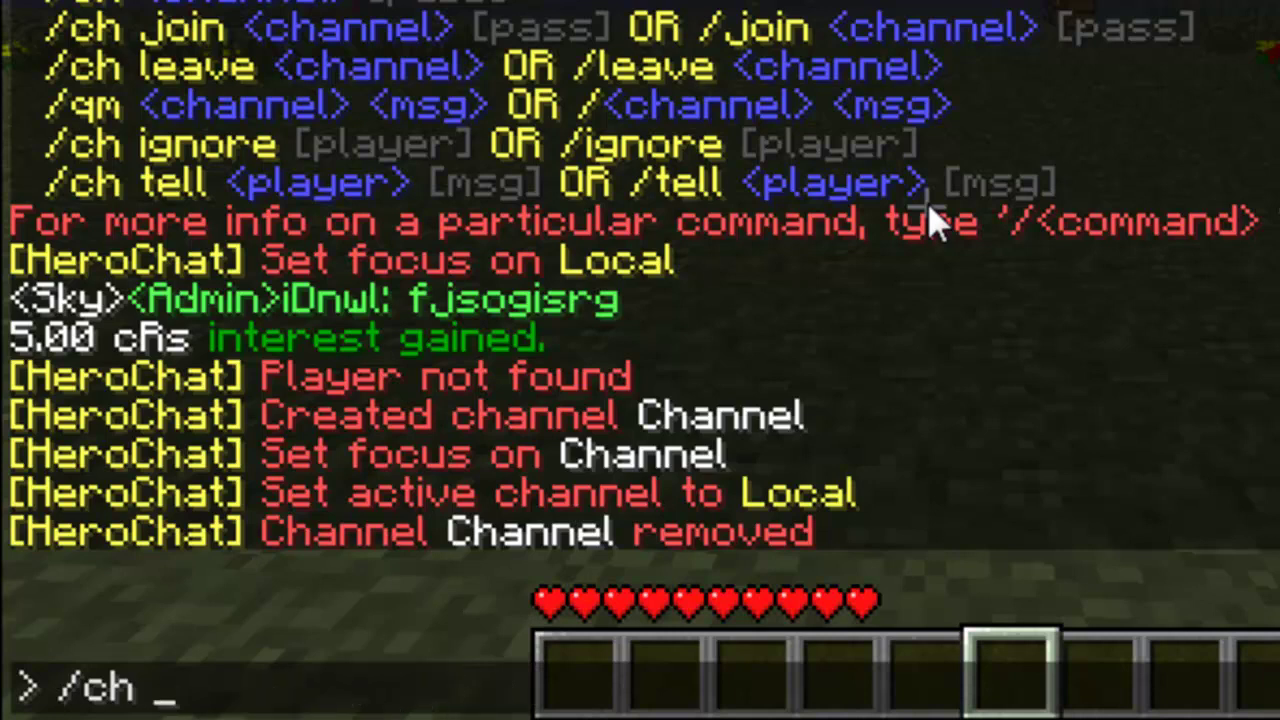
type("reload")
Step: Reload HeroChat with /ch reload, then draft a /ch mute channel command in chat
key("Return")
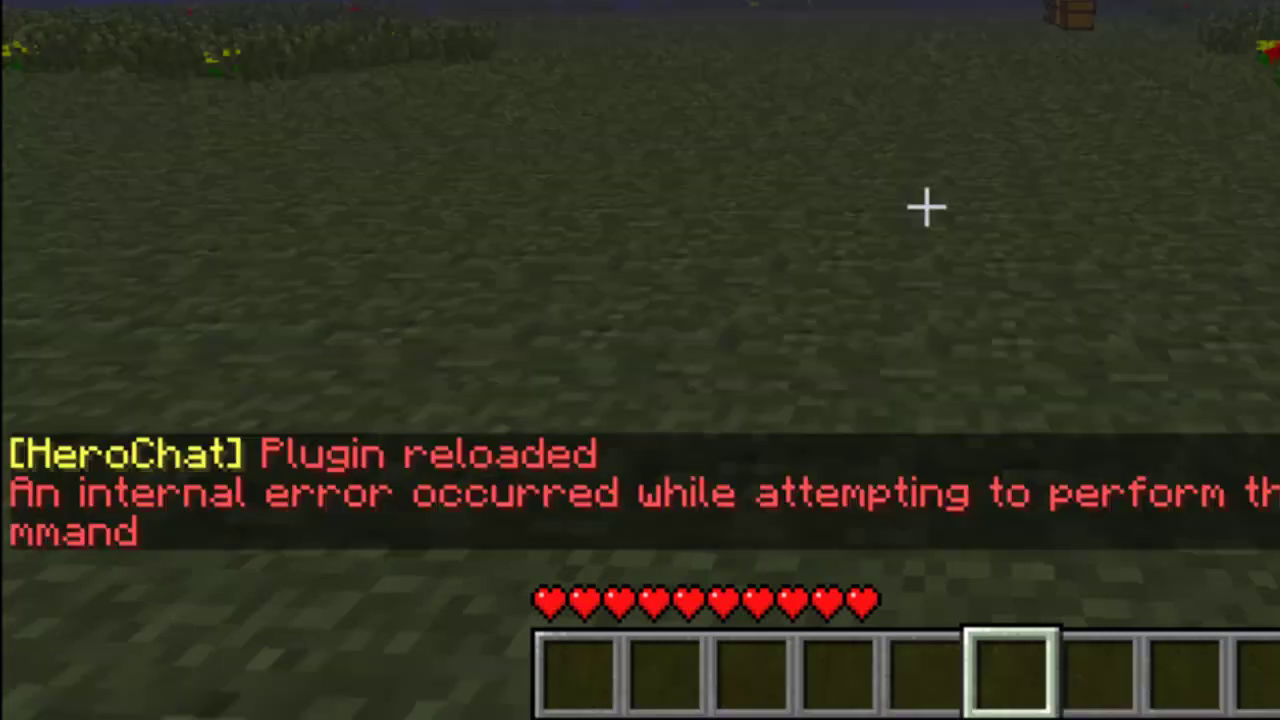
key("t")
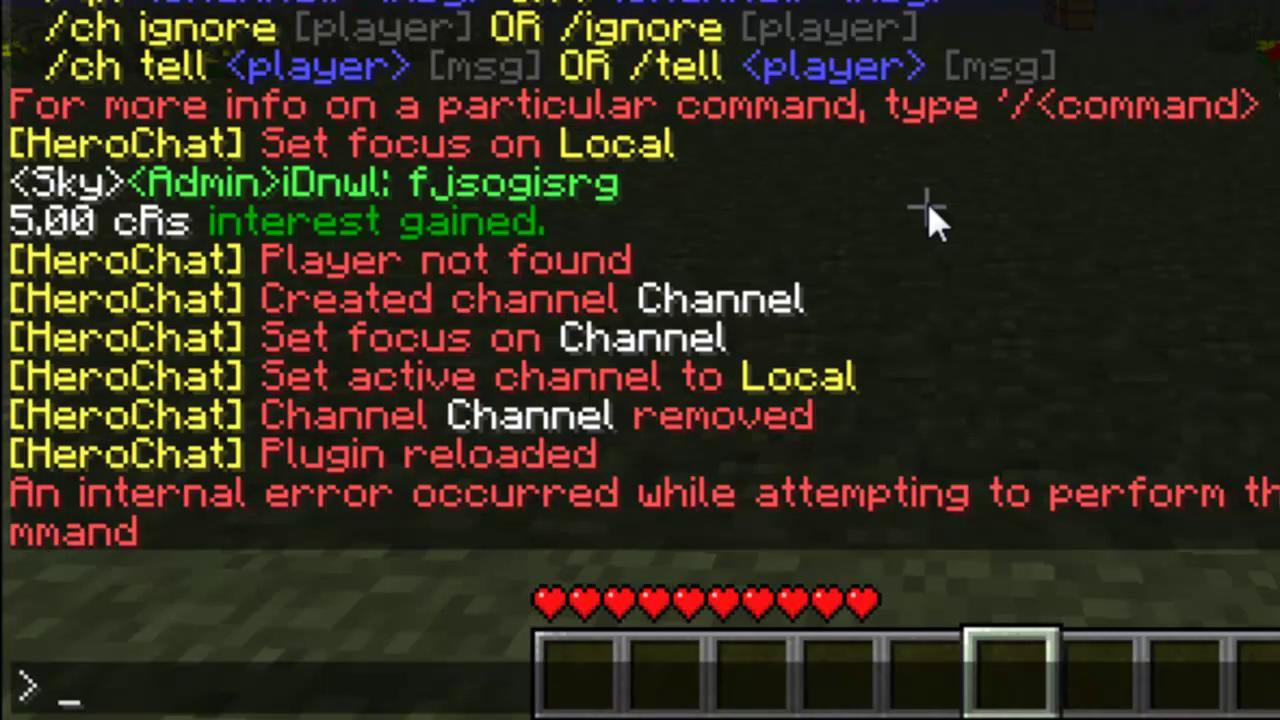
type("/ch mute channel")
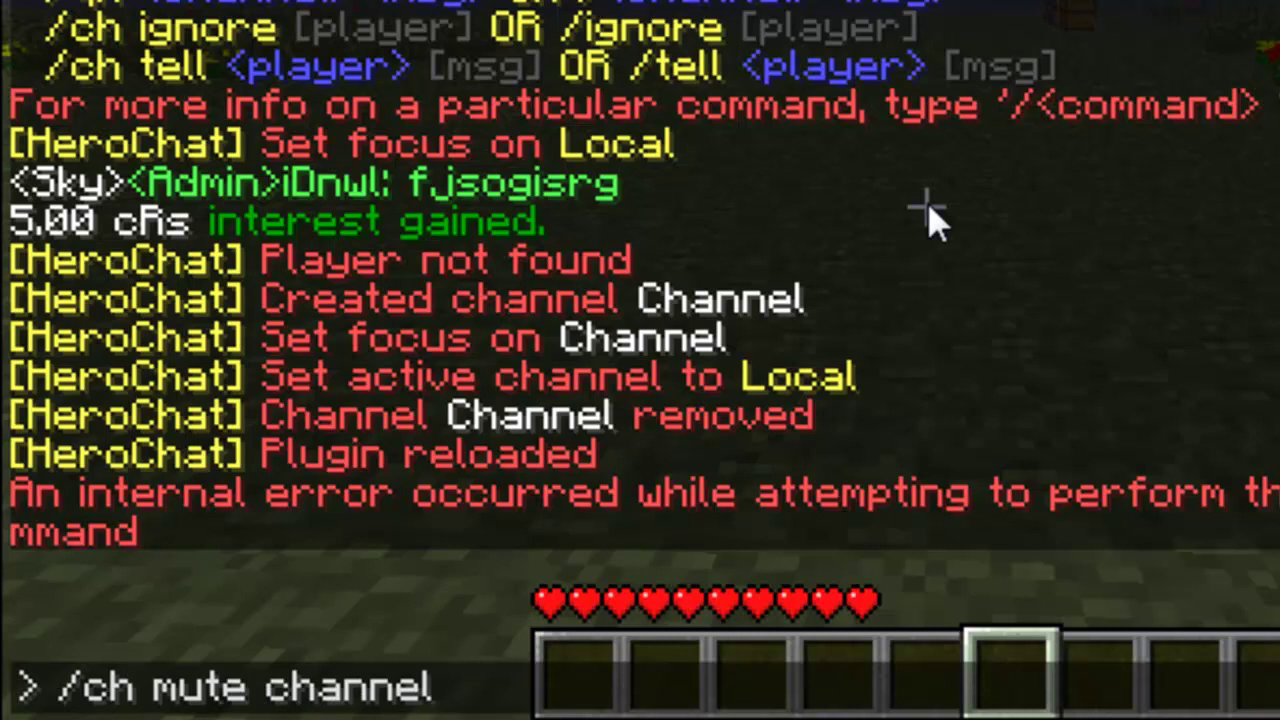
Step: Swap the draft for /ch gmute with a player's name, then erase it and begin /ch toggle
key("BackSpace")
key("BackSpace")
key("BackSpace")
key("BackSpace")
key("BackSpace")
key("BackSpace")
key("BackSpace")
key("BackSpace")
key("BackSpace")
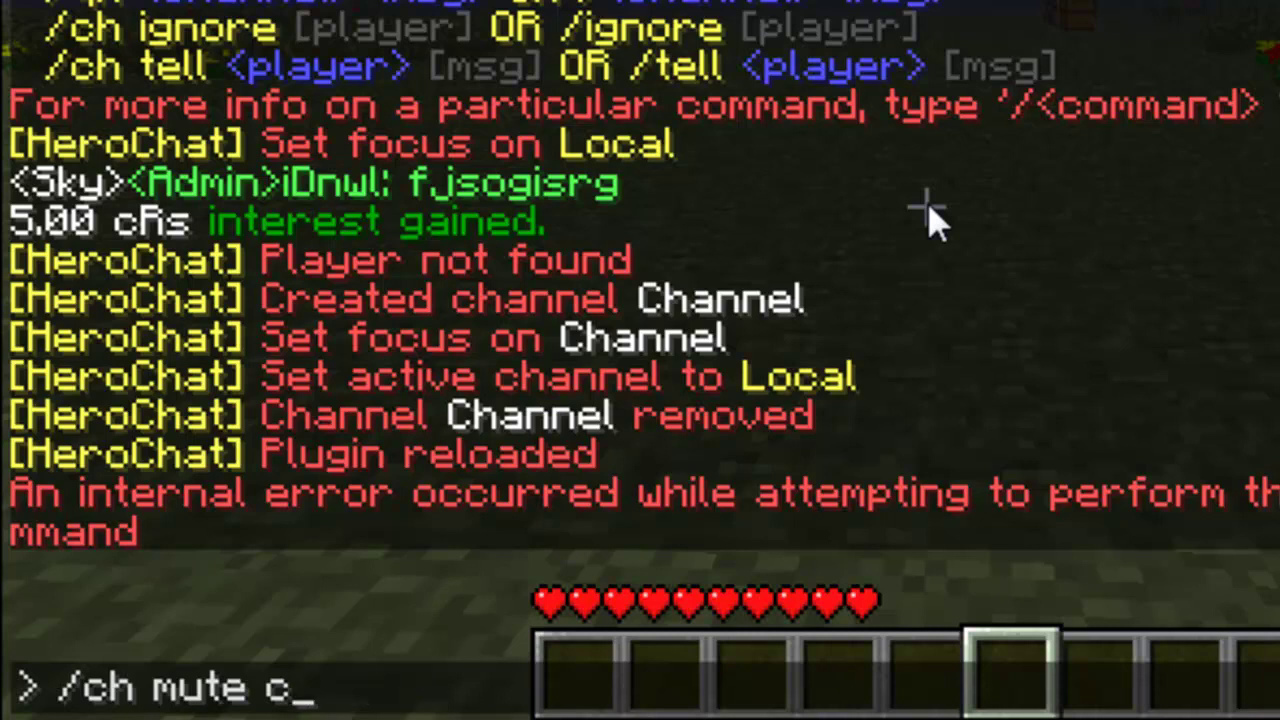
key("BackSpace")
key("BackSpace")
key("BackSpace")
key("BackSpace")
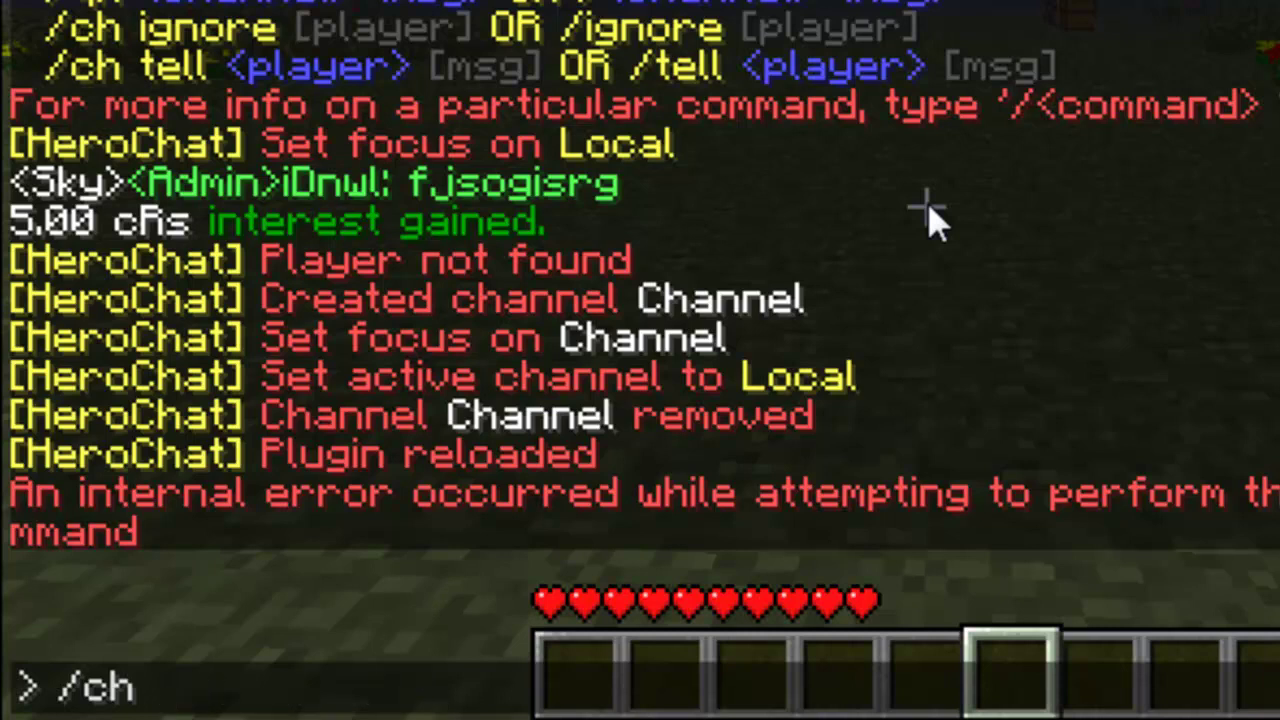
type("gmute ")
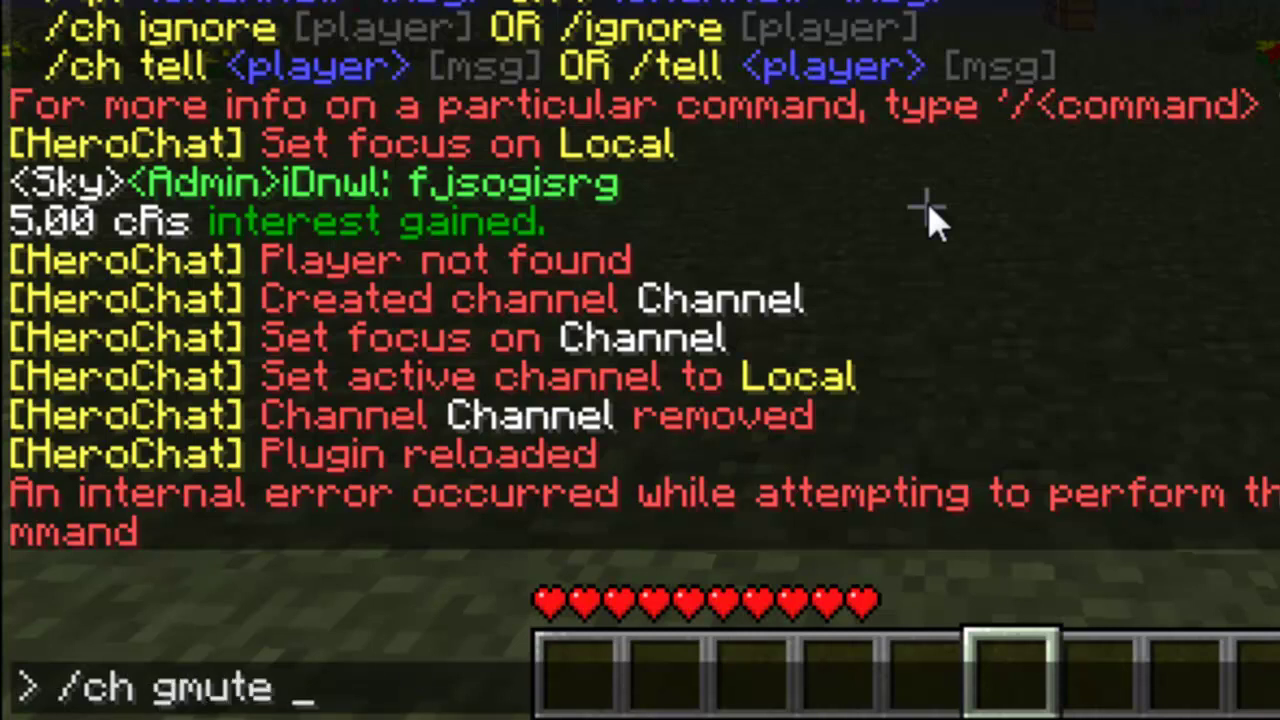
type("Samkio")
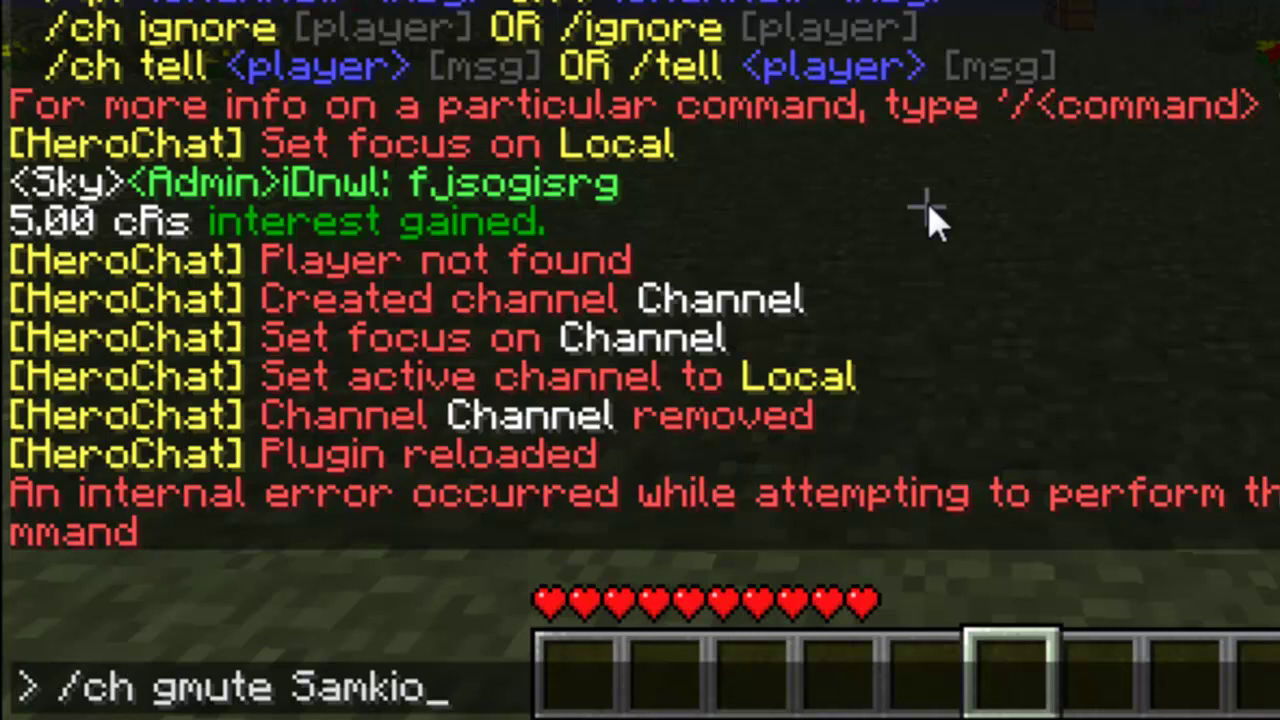
key("BackSpace")
key("BackSpace")
key("BackSpace")
key("BackSpace")
key("BackSpace")
key("BackSpace")
key("BackSpace")
key("BackSpace")
key("BackSpace")
key("BackSpace")
key("BackSpace")
key("BackSpace")
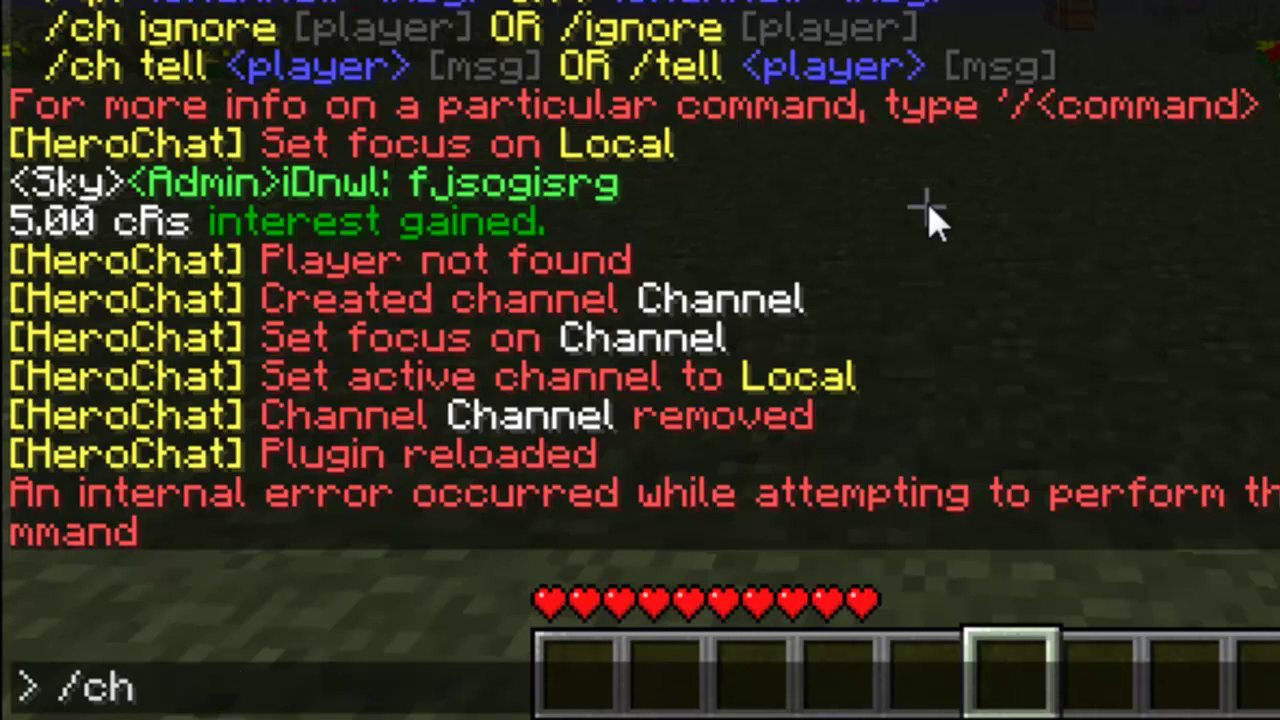
type("toggle")
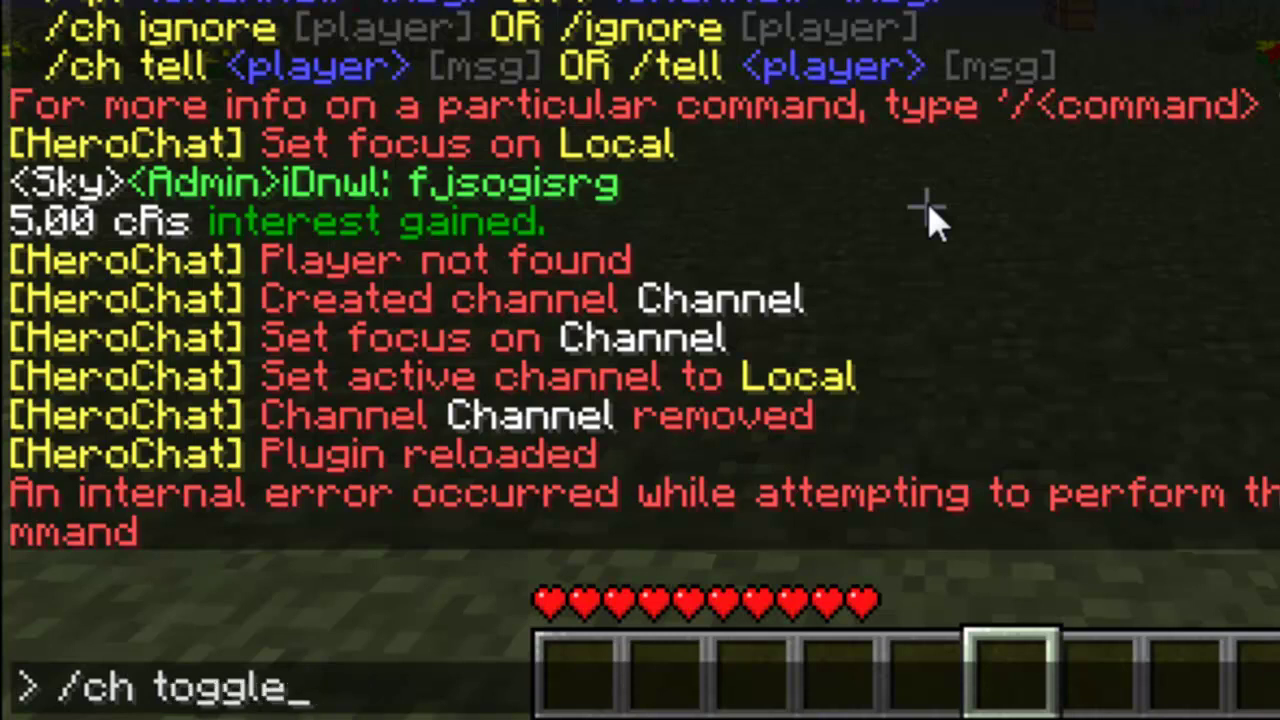